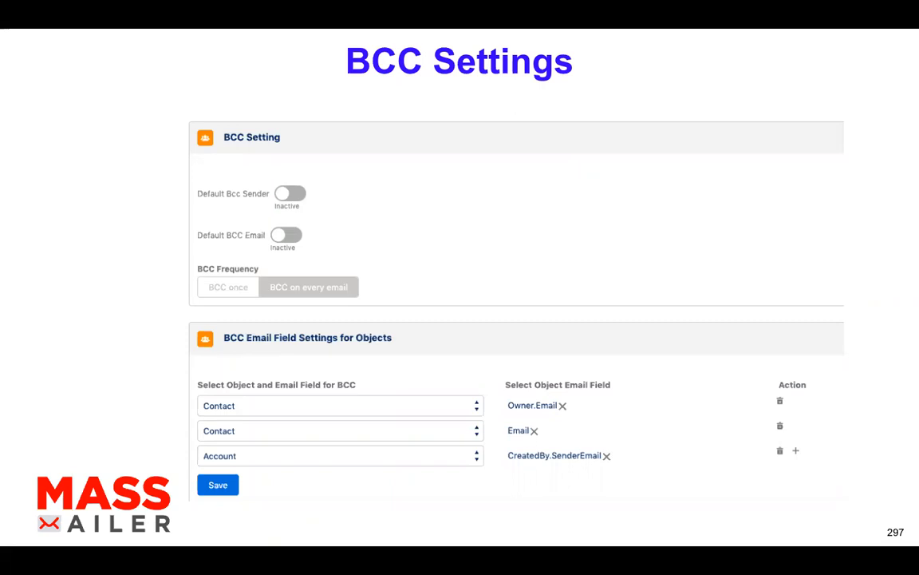
Exit the full-screen slideshow back to the Slides editor on the BCC Settings slide
key("Escape")
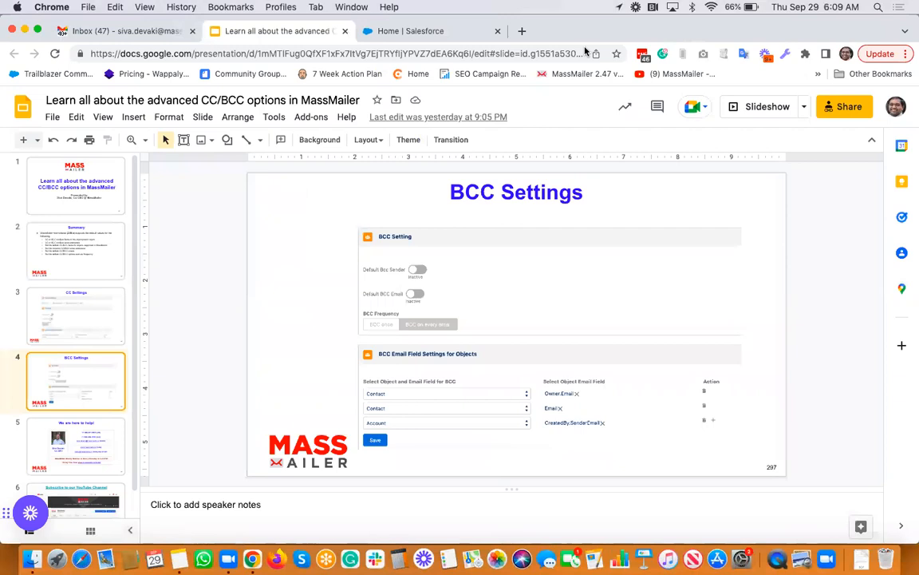
In Salesforce, launch the MassMailer Lightning app and open its MassMailer Setup page
left_click(410, 30)
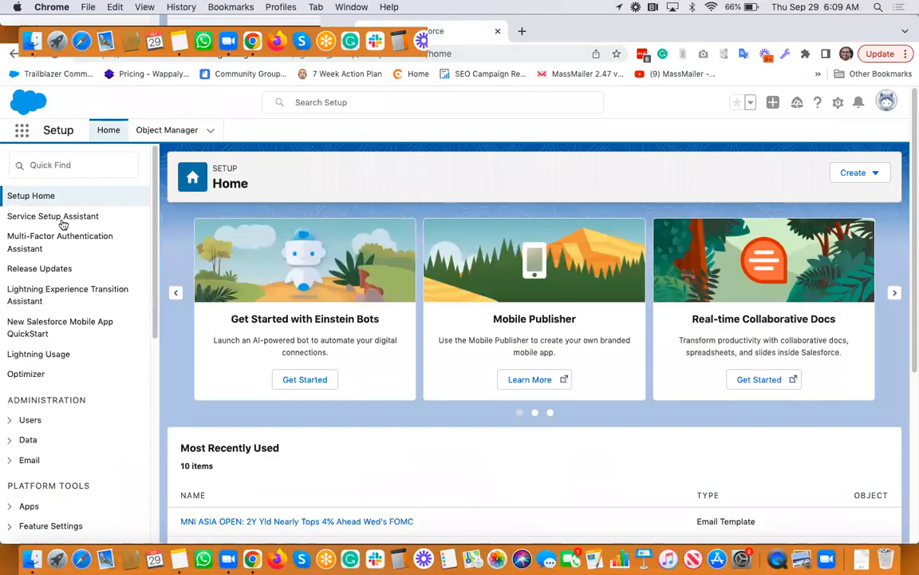
left_click(21, 131)
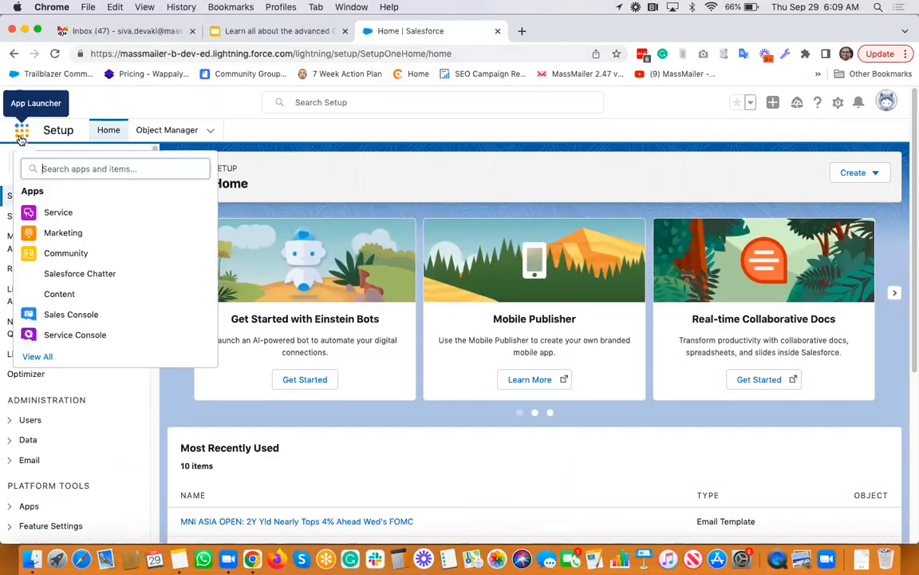
type("mass")
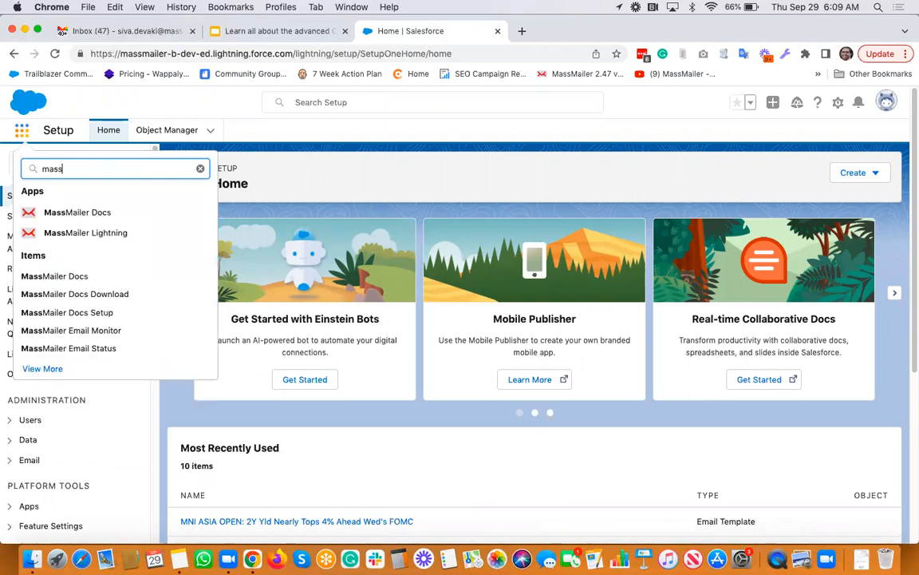
left_click(69, 233)
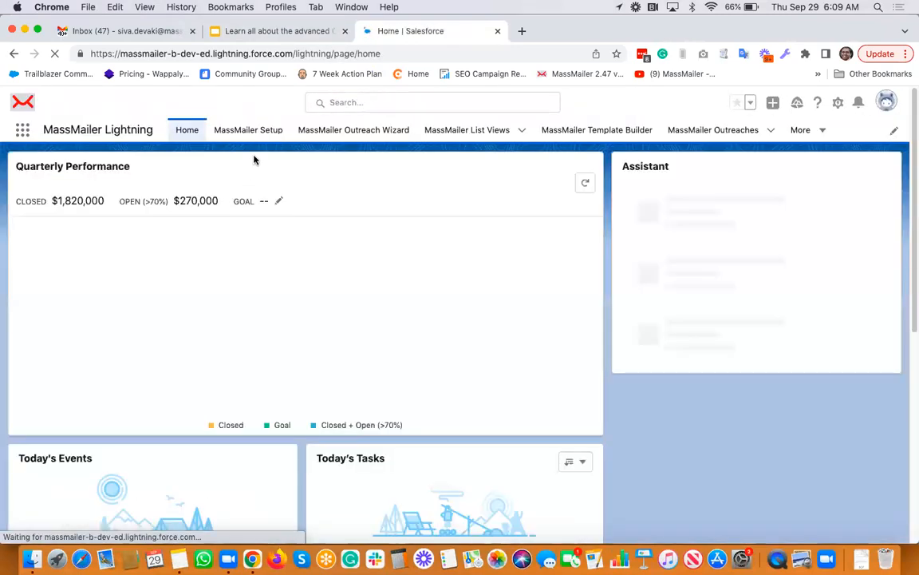
left_click(255, 134)
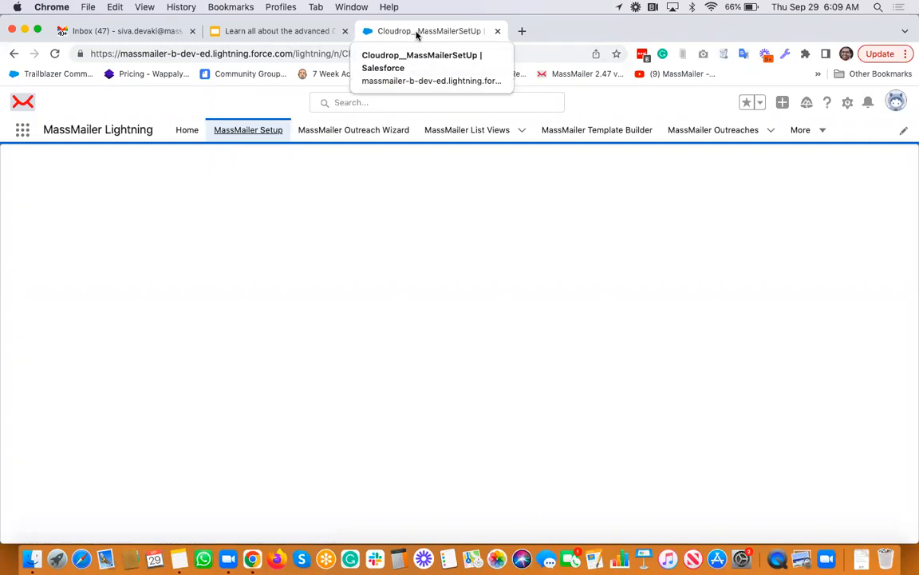
Duplicate the MassMailer Setup browser tab and go back to the original tab
right_click(416, 35)
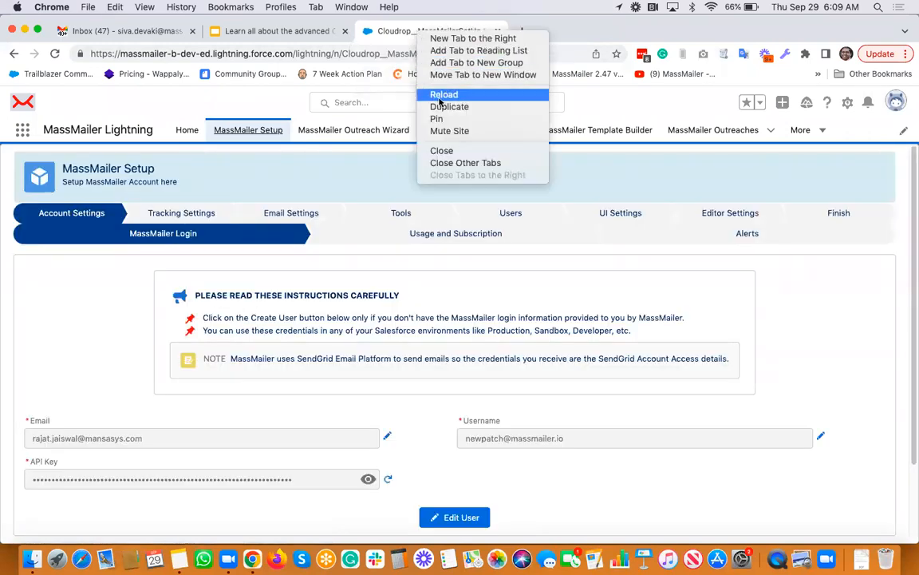
left_click(440, 108)
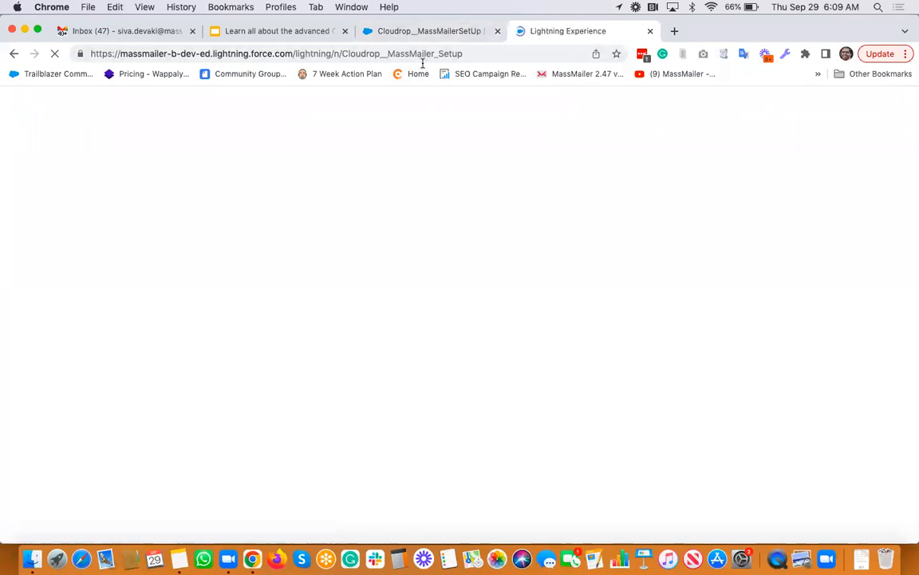
left_click(418, 34)
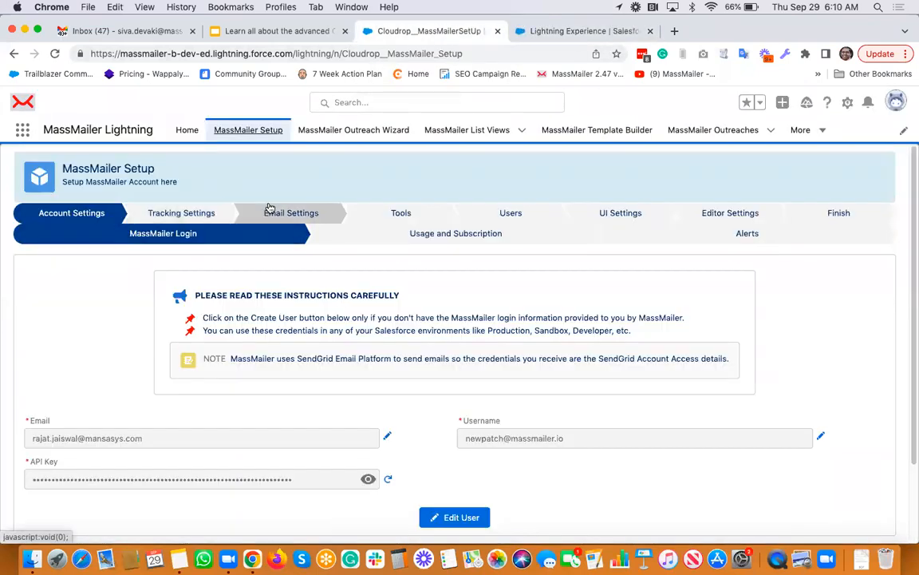
Go to Email Settings > Sender Settings and scroll down to the CC/BCC Settings section
left_click(298, 213)
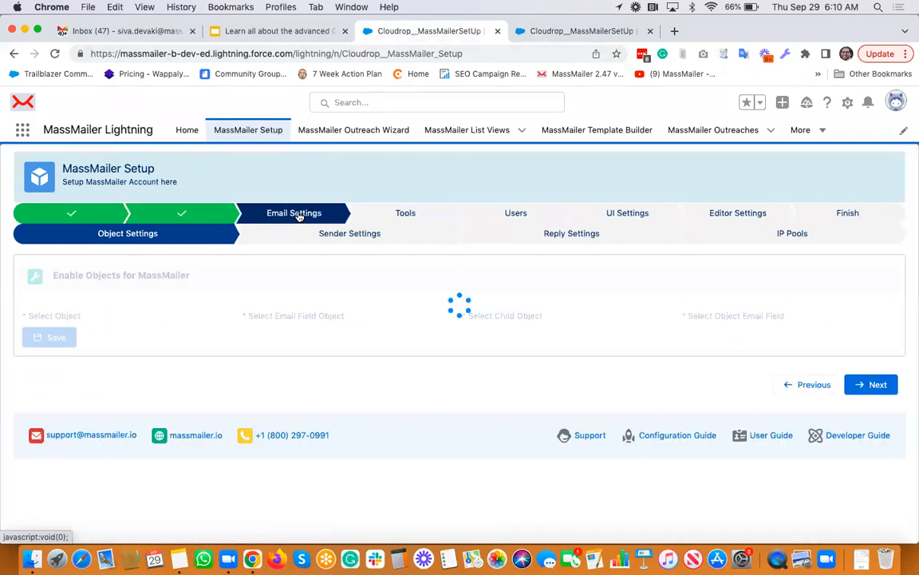
left_click(331, 241)
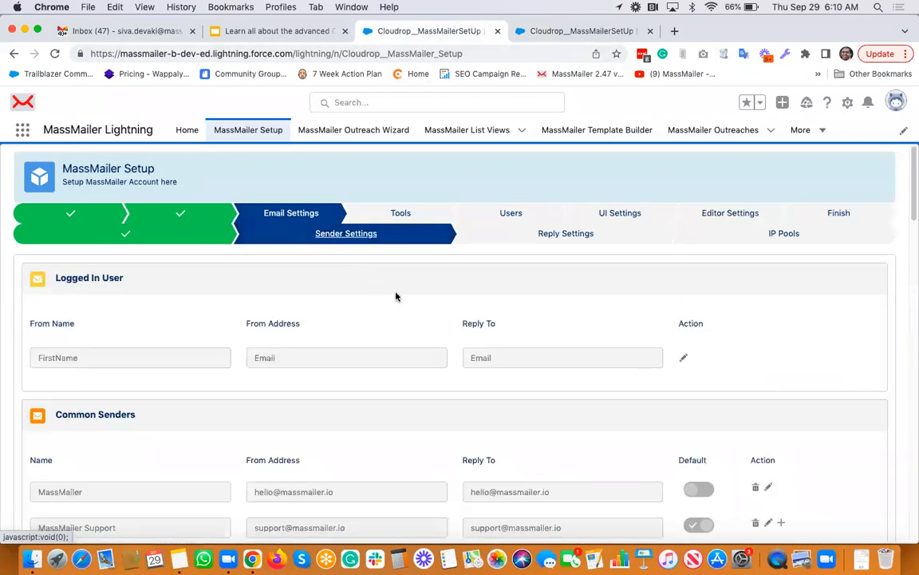
scroll(396, 296, "down", 5)
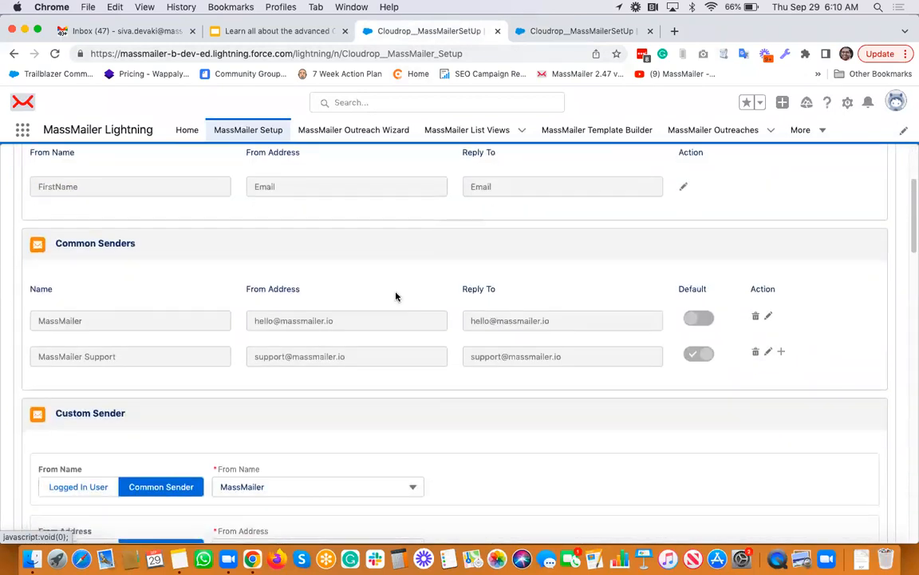
scroll(396, 296, "down", 6)
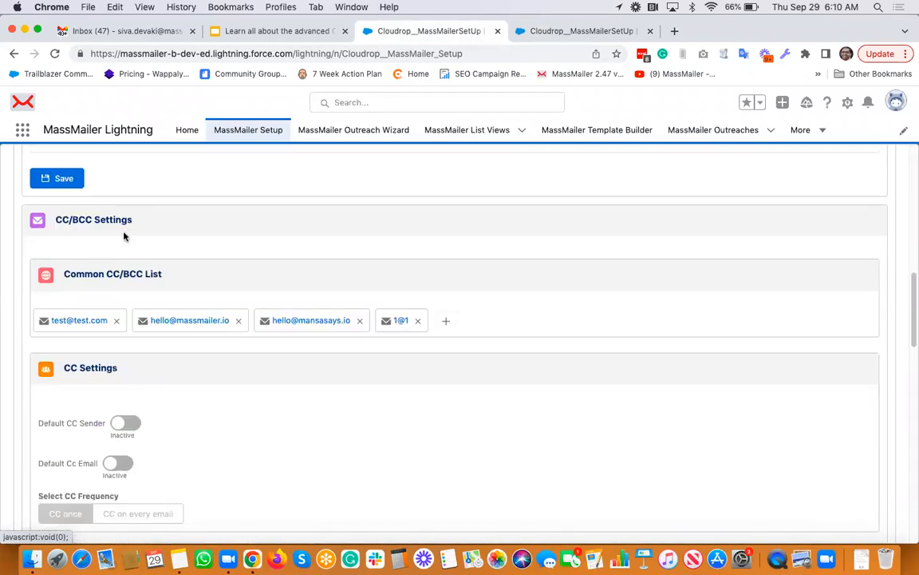
scroll(124, 236, "down", 1)
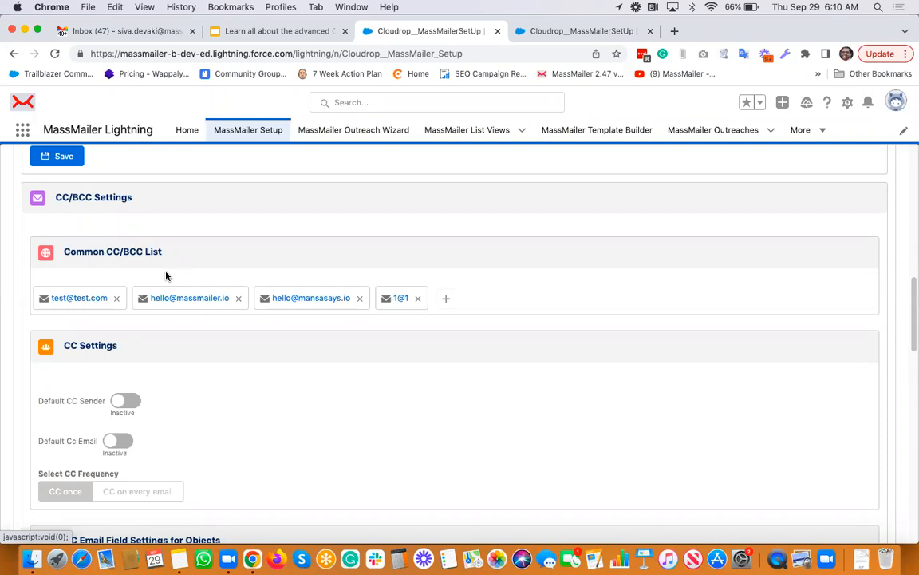
Add a new email address to the Common CC/BCC List and save it
left_click(444, 298)
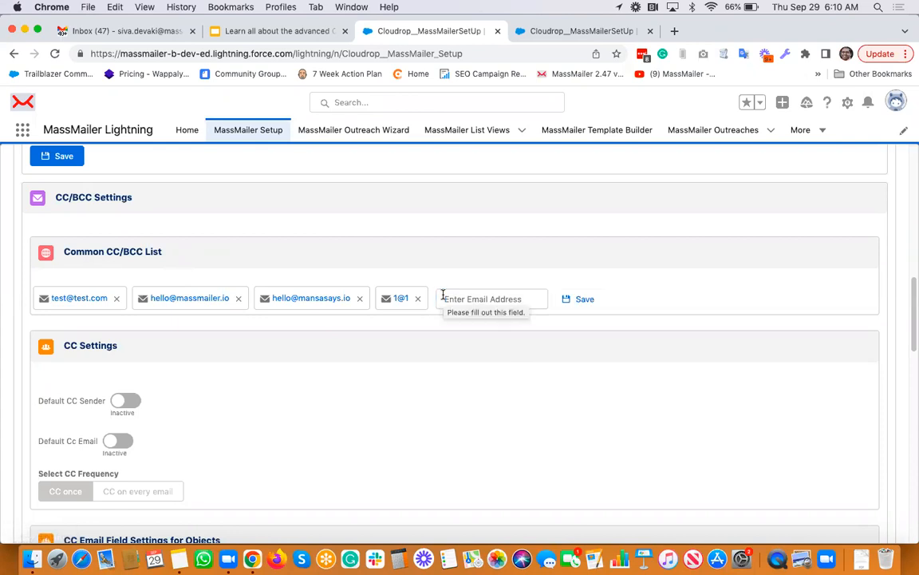
left_click(469, 307)
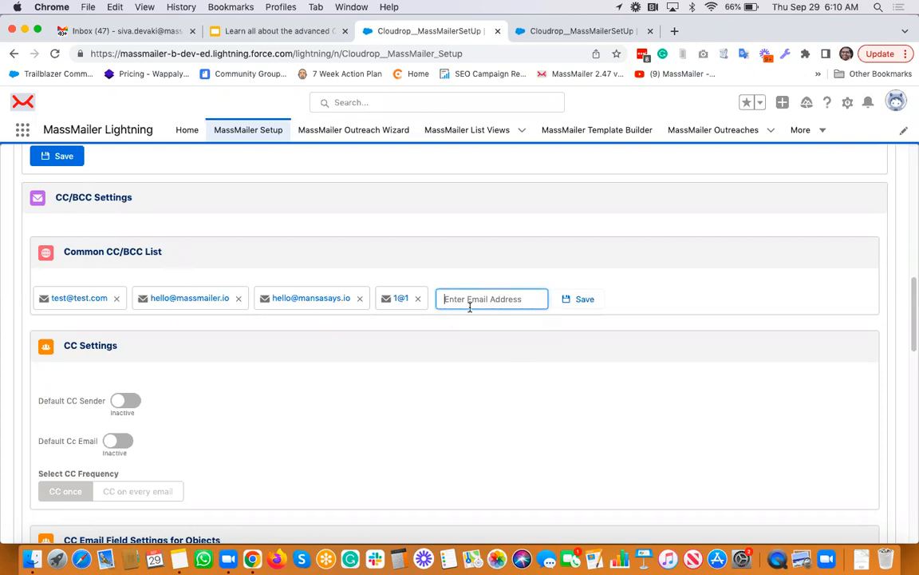
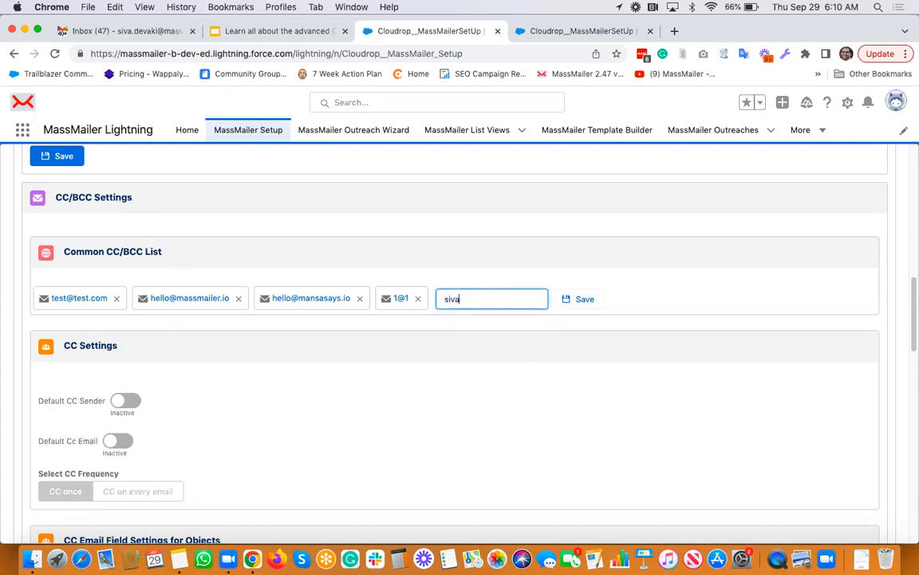
left_click(578, 303)
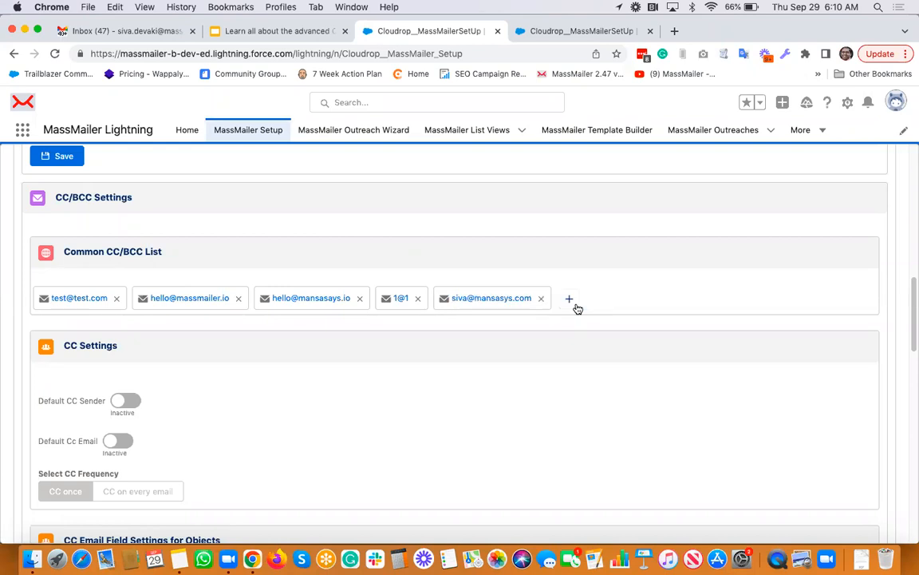
left_click(417, 298)
left_click(117, 298)
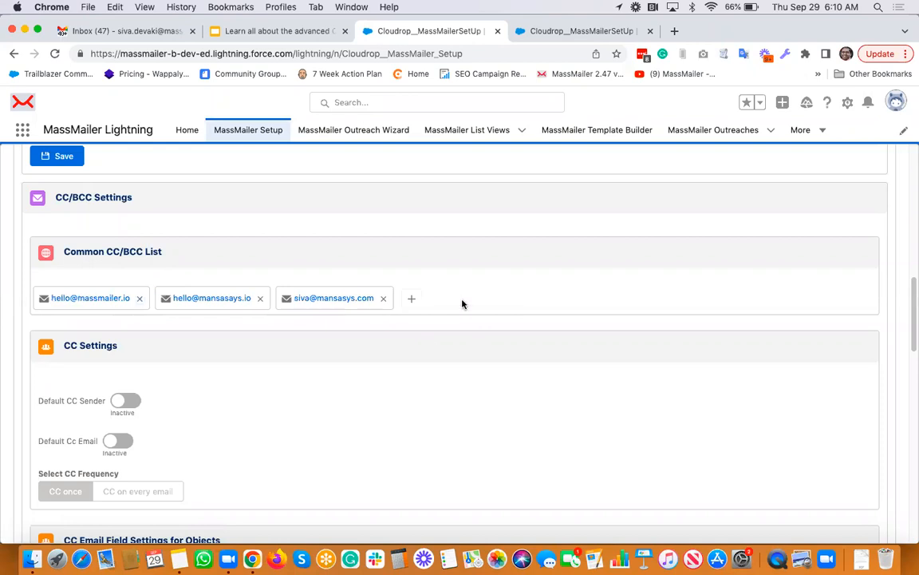
left_click(262, 301)
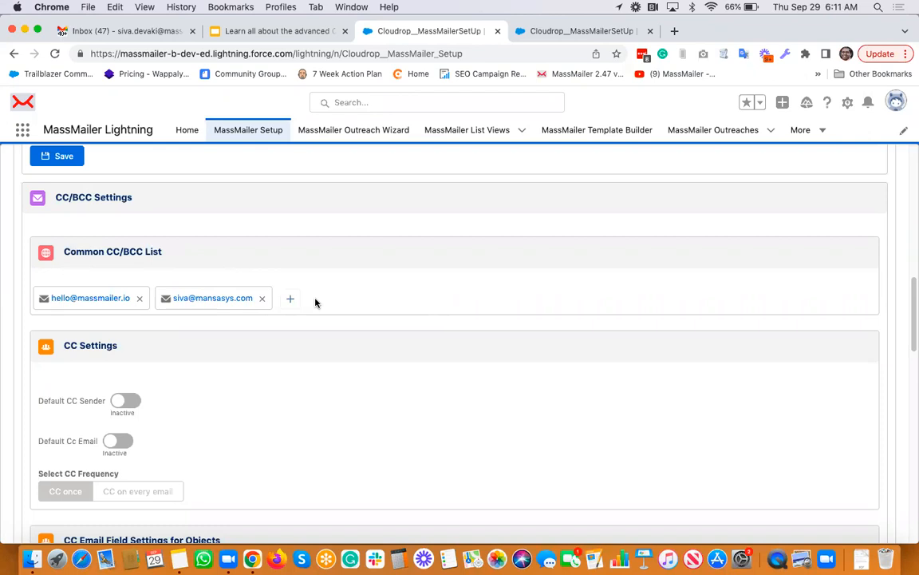
scroll(316, 302, "down", 5)
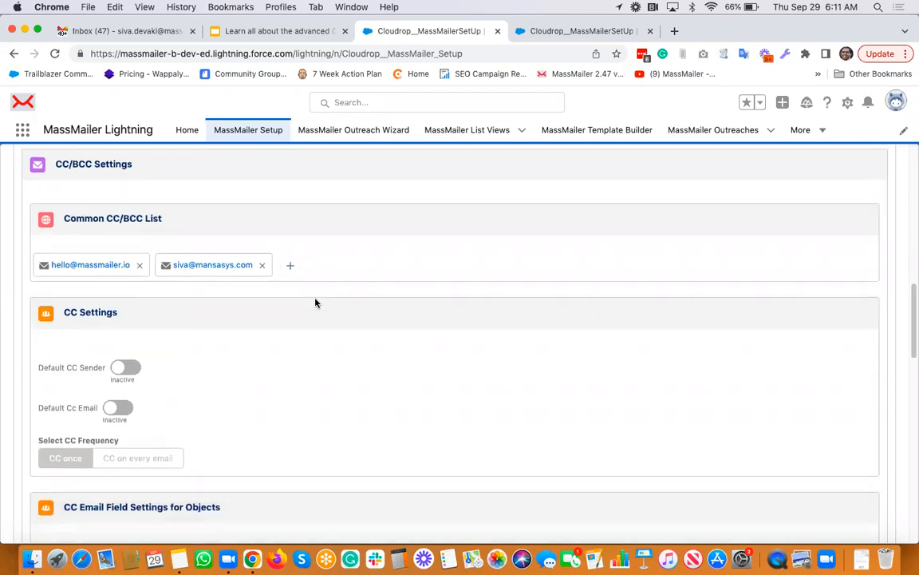
scroll(316, 302, "down", 1)
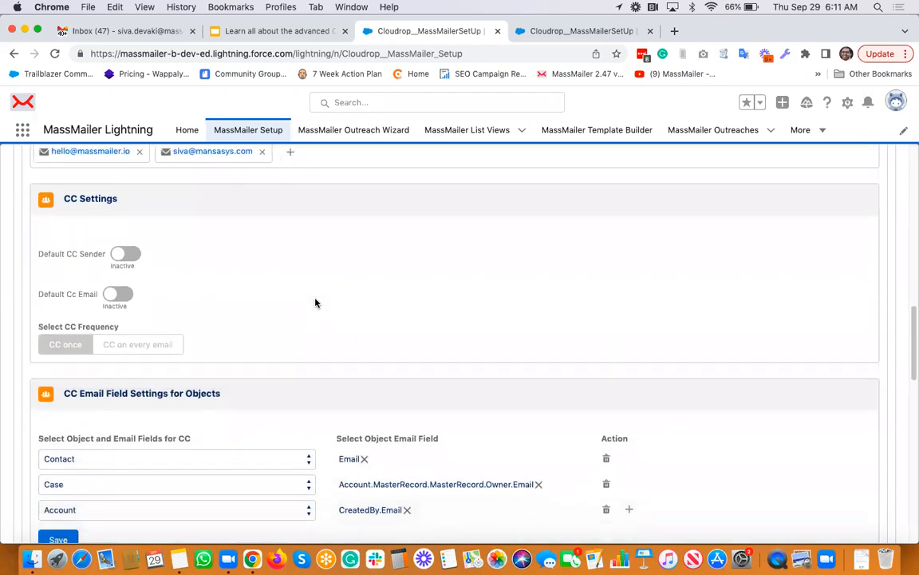
left_click(127, 255)
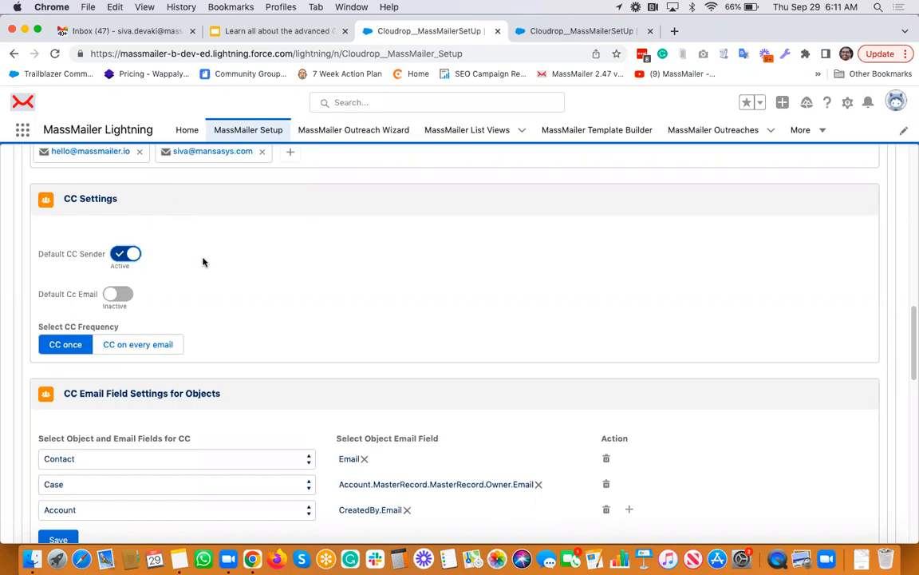
left_click(118, 295)
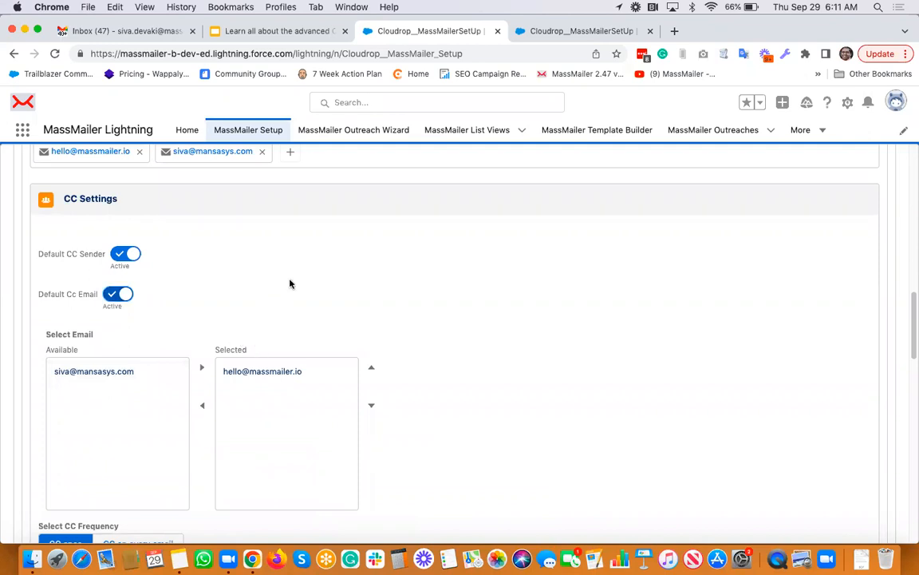
scroll(212, 320, "down", 2)
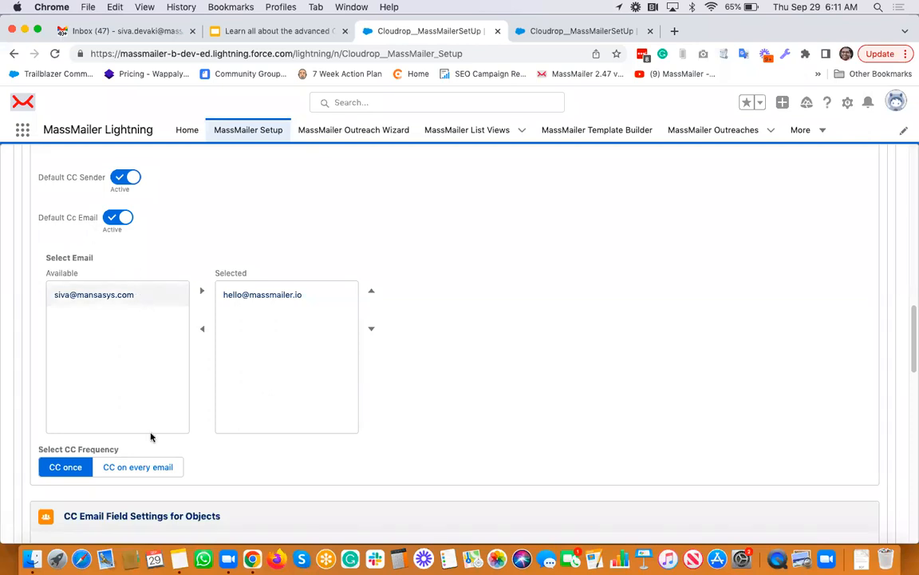
scroll(228, 450, "down", 1)
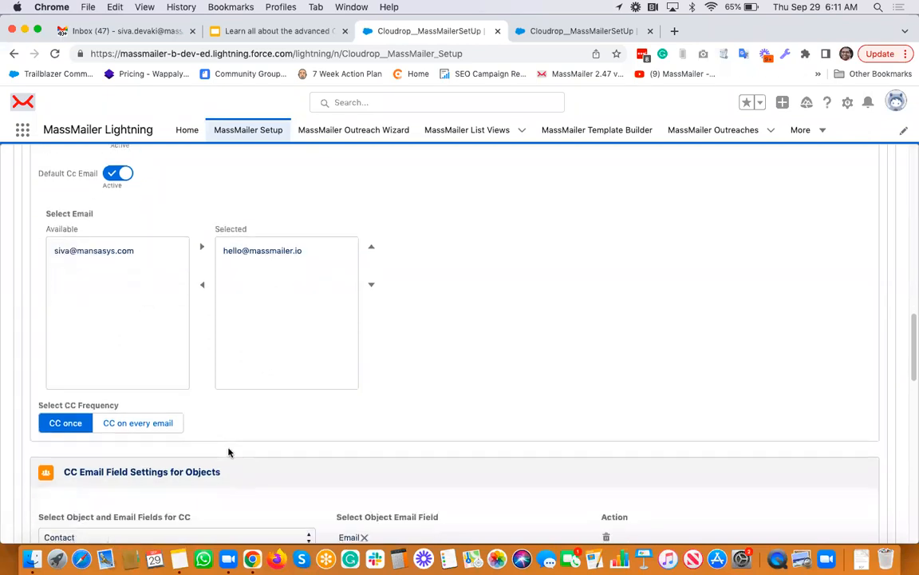
left_click(134, 424)
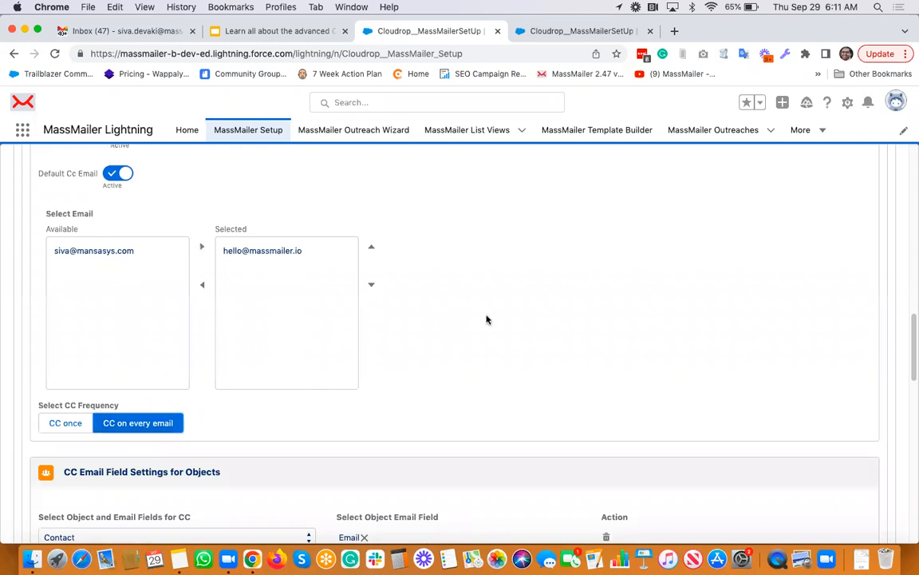
scroll(487, 321, "up", 1)
scroll(486, 318, "up", 3)
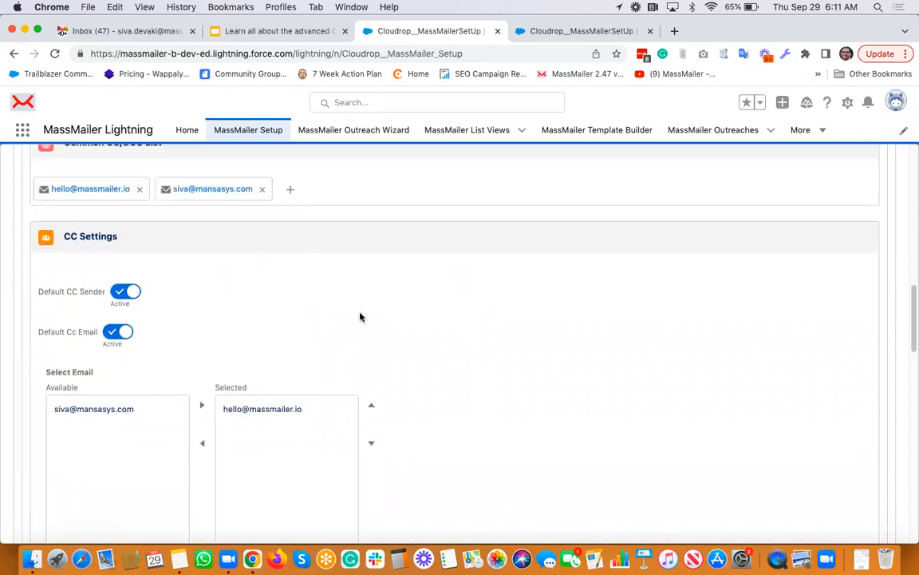
scroll(370, 301, "down", 1)
scroll(370, 301, "down", 1)
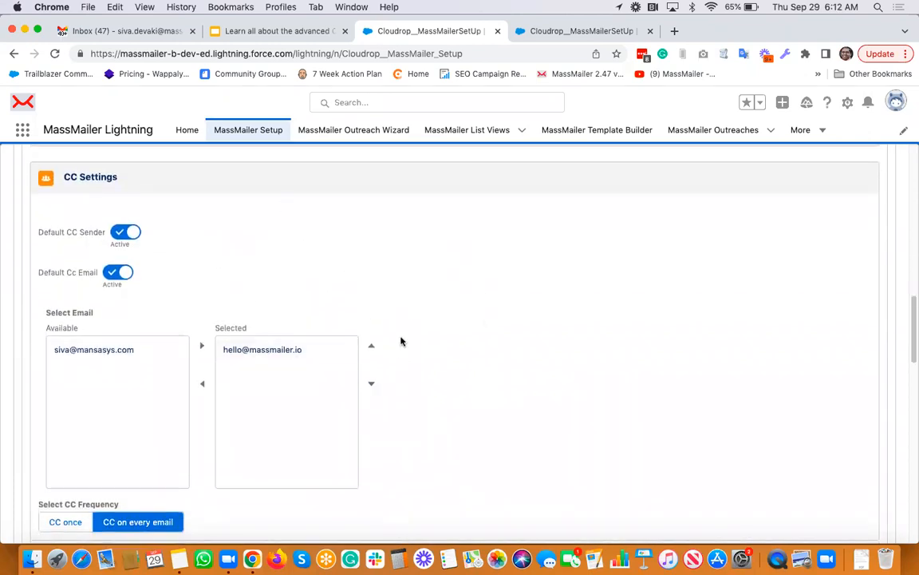
scroll(401, 340, "down", 3)
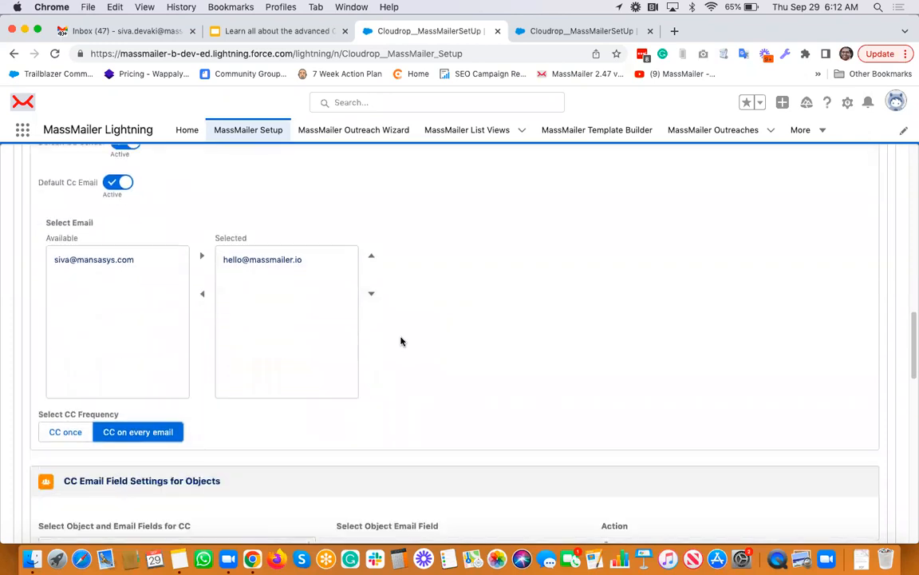
scroll(400, 321, "down", 1)
scroll(401, 322, "down", 1)
scroll(399, 323, "up", 6)
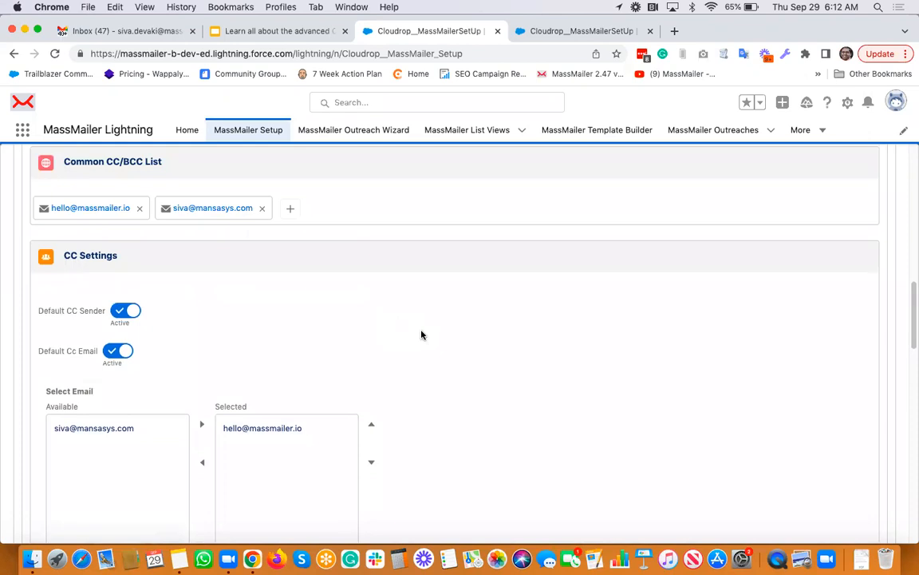
scroll(422, 334, "down", 6)
scroll(422, 334, "down", 2)
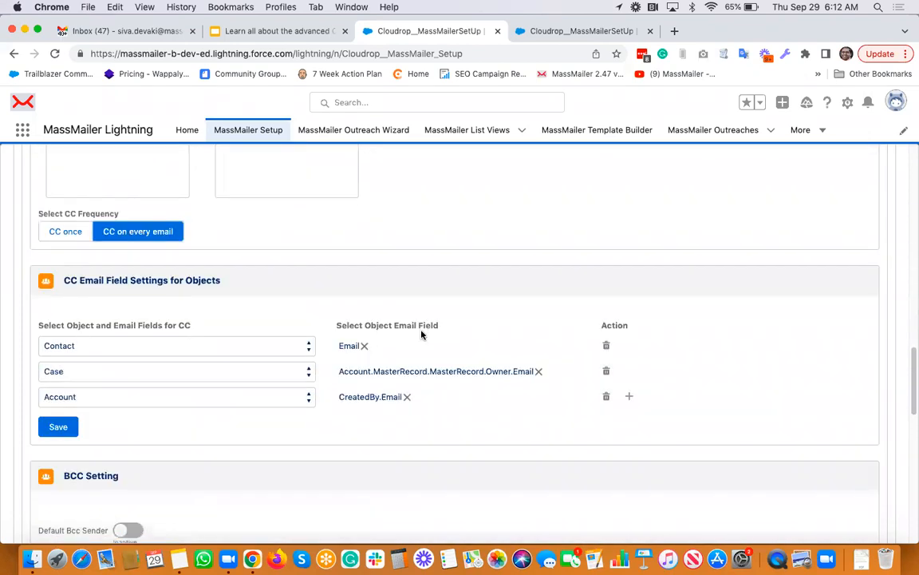
Change the Contact CC email field to Contact Owner > Email (Owner.Email) and save
scroll(423, 334, "down", 1)
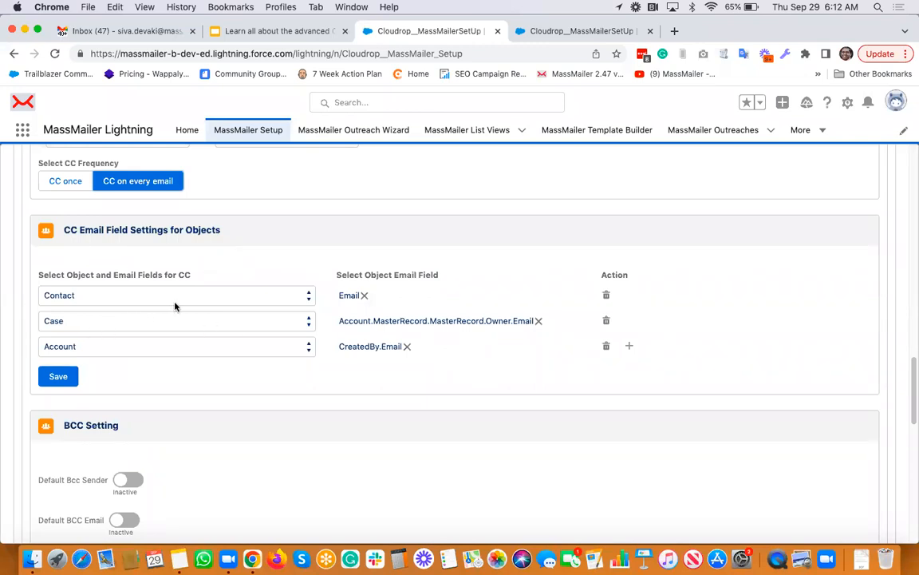
left_click(365, 296)
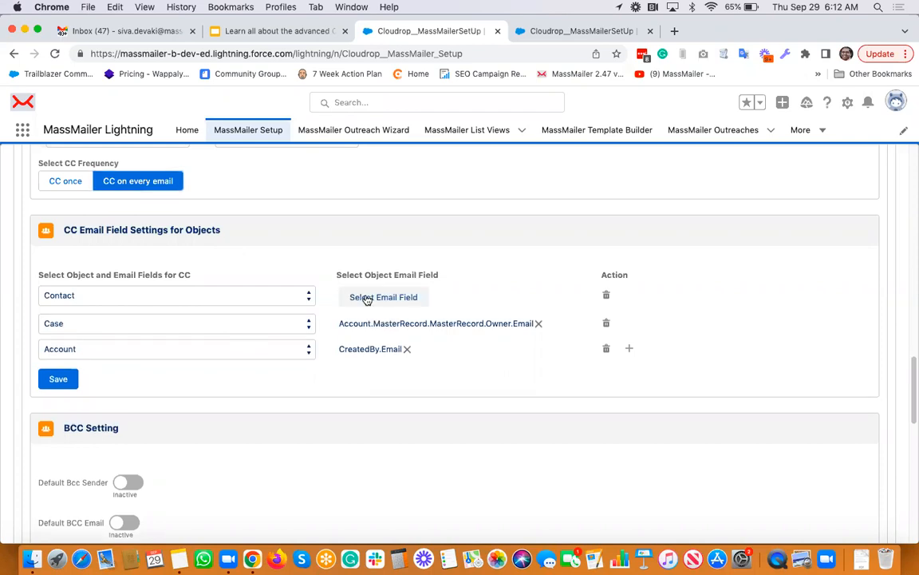
left_click(417, 299)
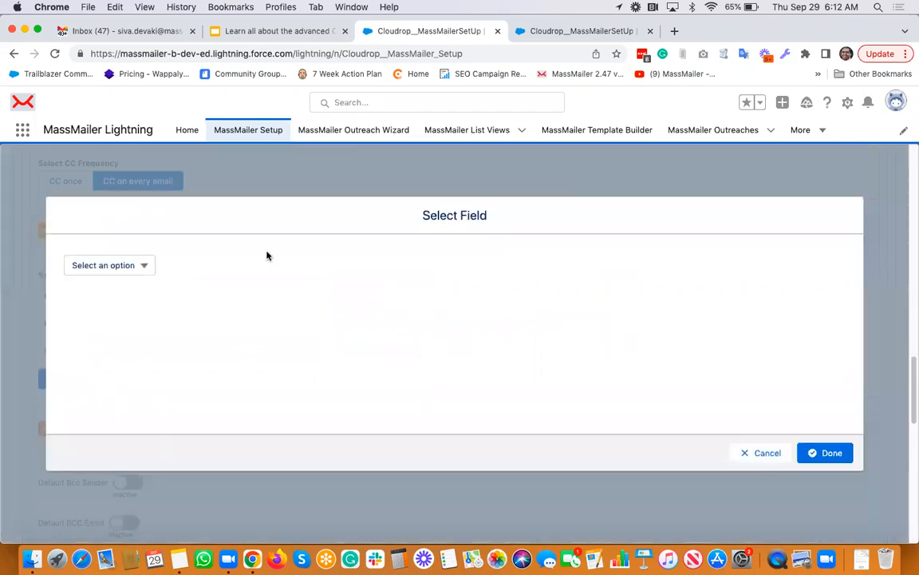
left_click(124, 268)
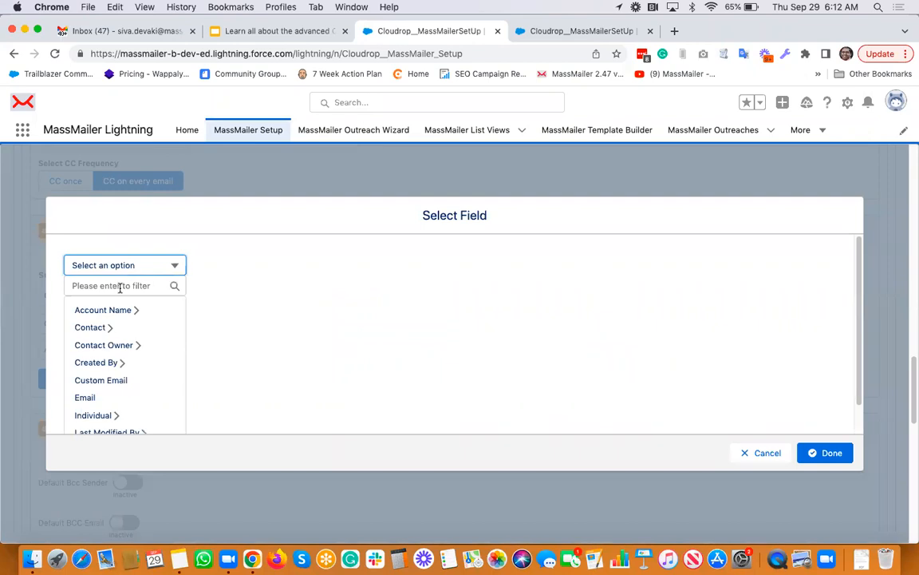
left_click(108, 345)
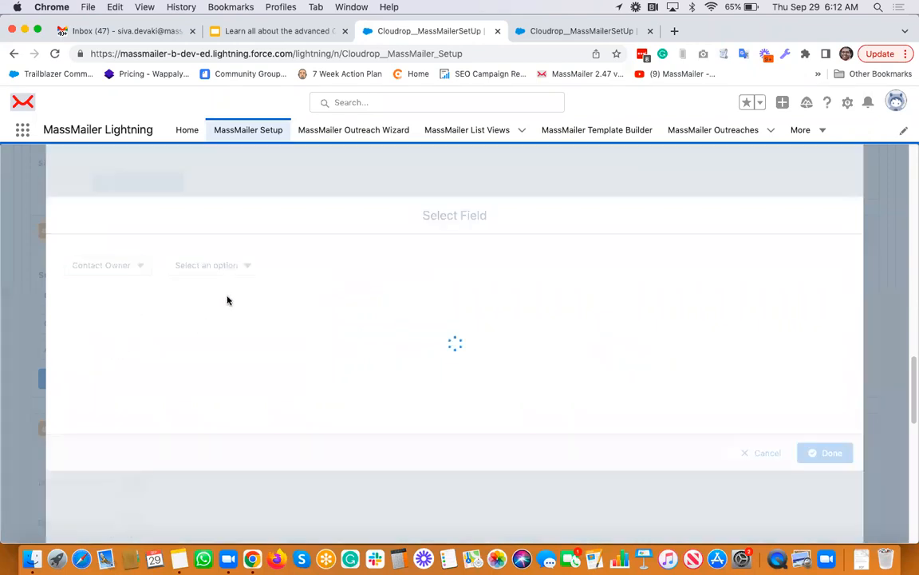
left_click(219, 263)
left_click(174, 363)
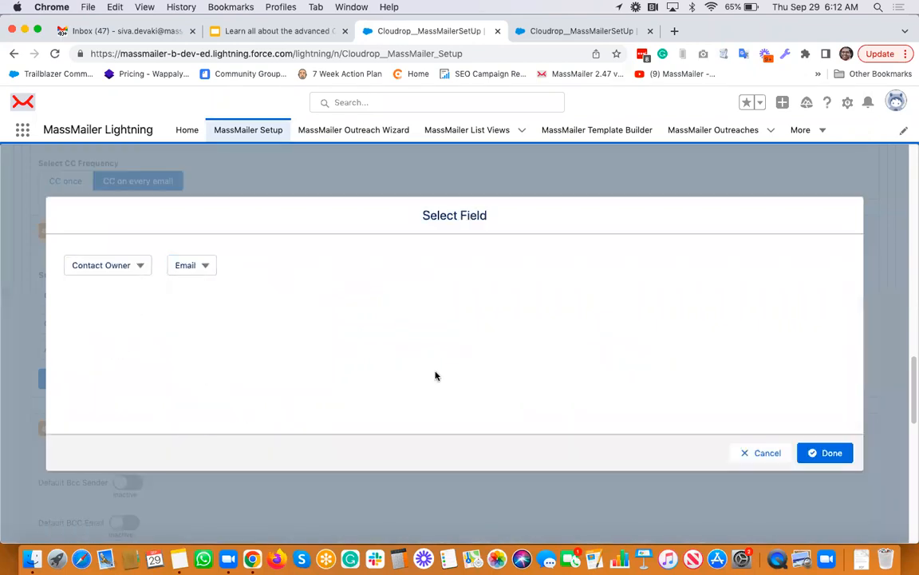
left_click(825, 453)
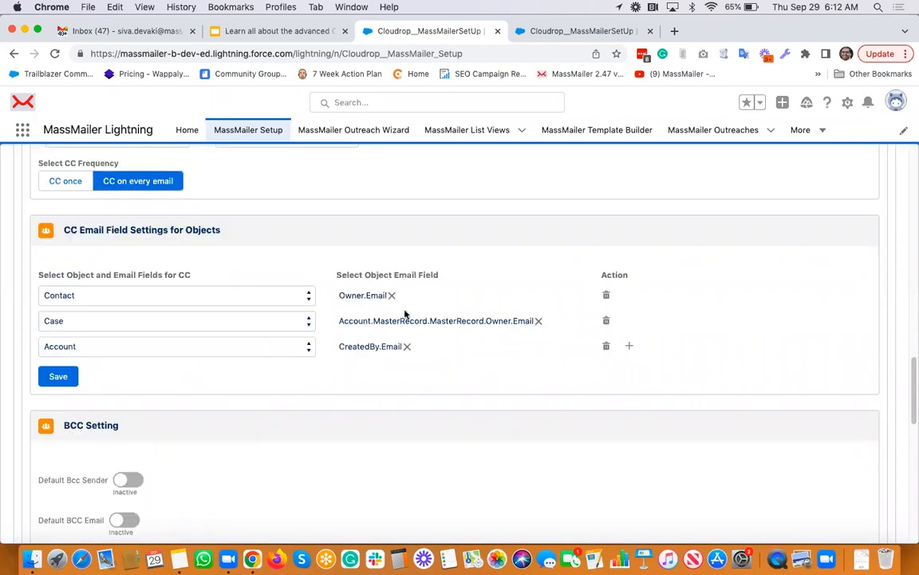
left_click(58, 377)
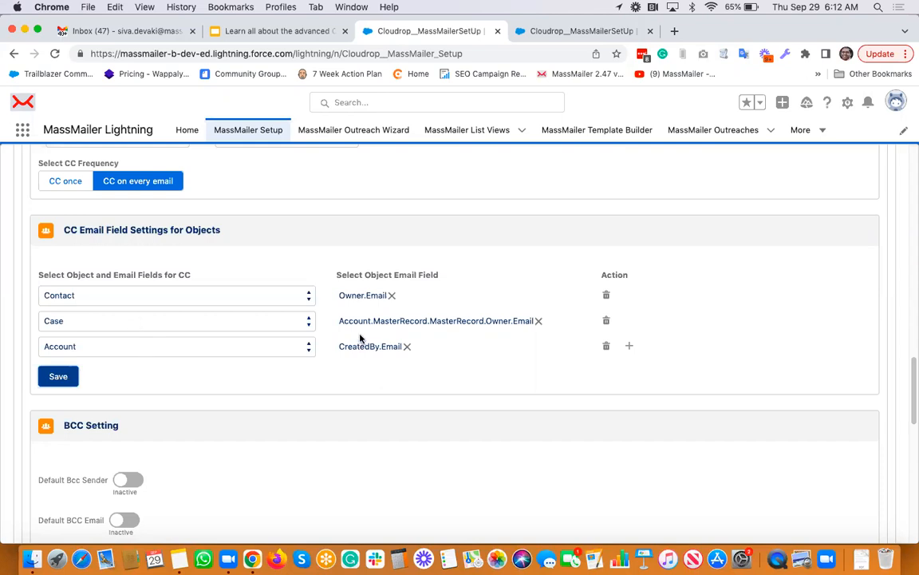
Add a Lead CC email field row using Custom Email (Email__c) and save
left_click(630, 346)
left_click(148, 375)
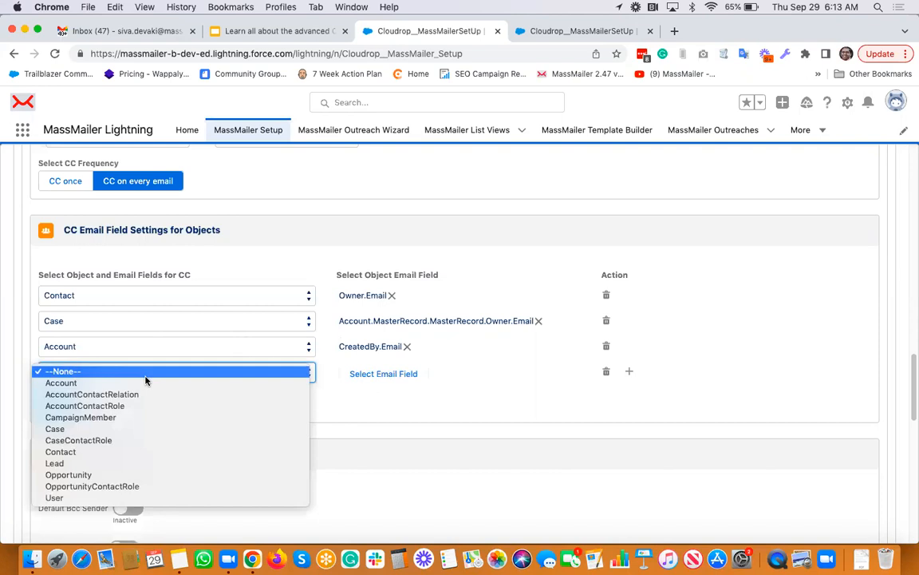
left_click(137, 464)
left_click(385, 376)
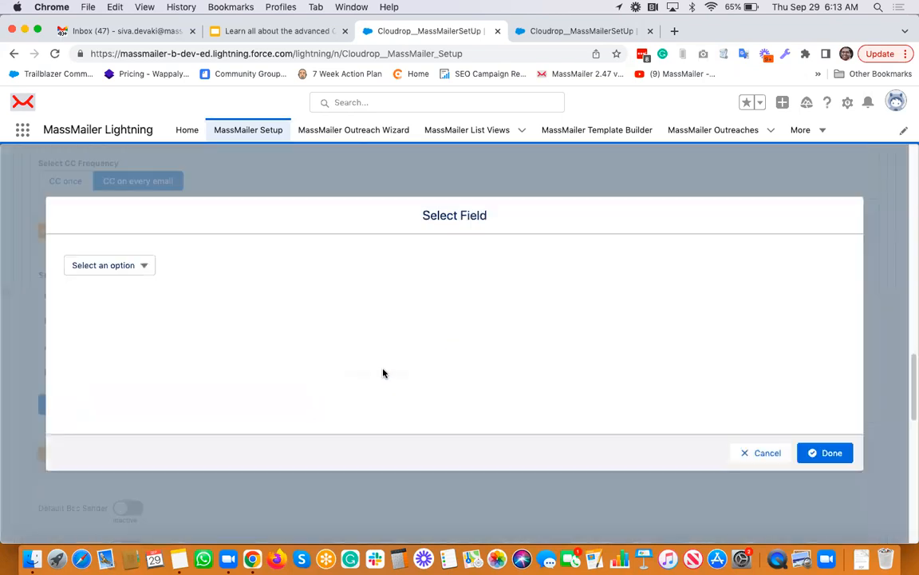
left_click(143, 270)
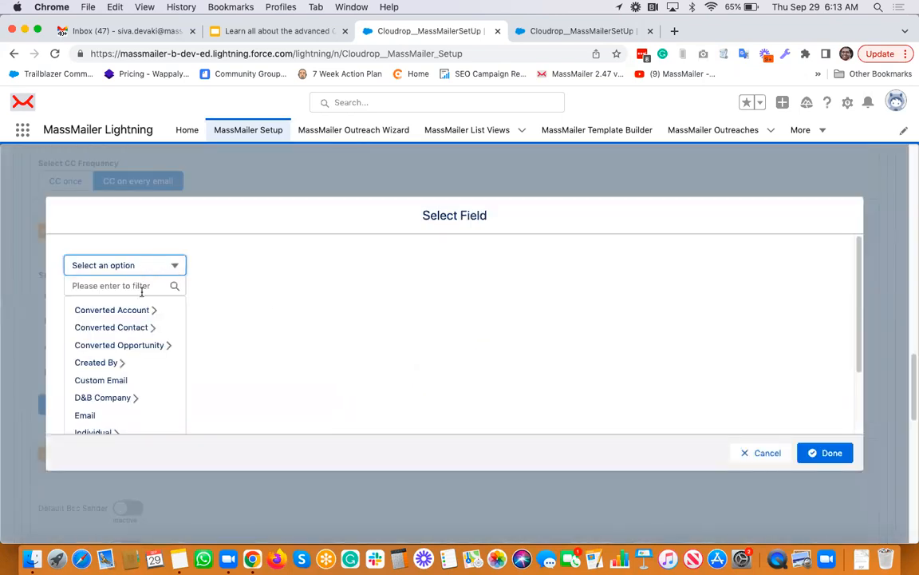
left_click(124, 380)
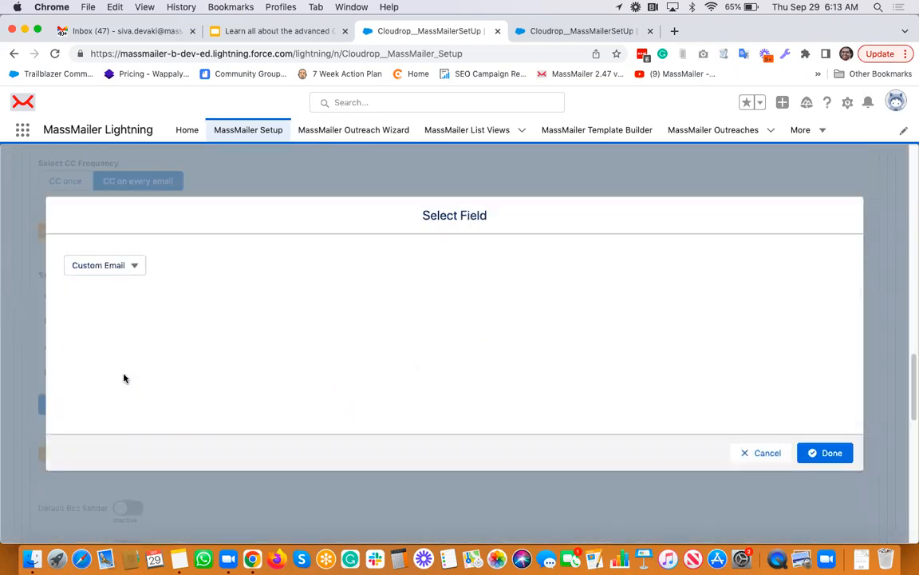
left_click(828, 453)
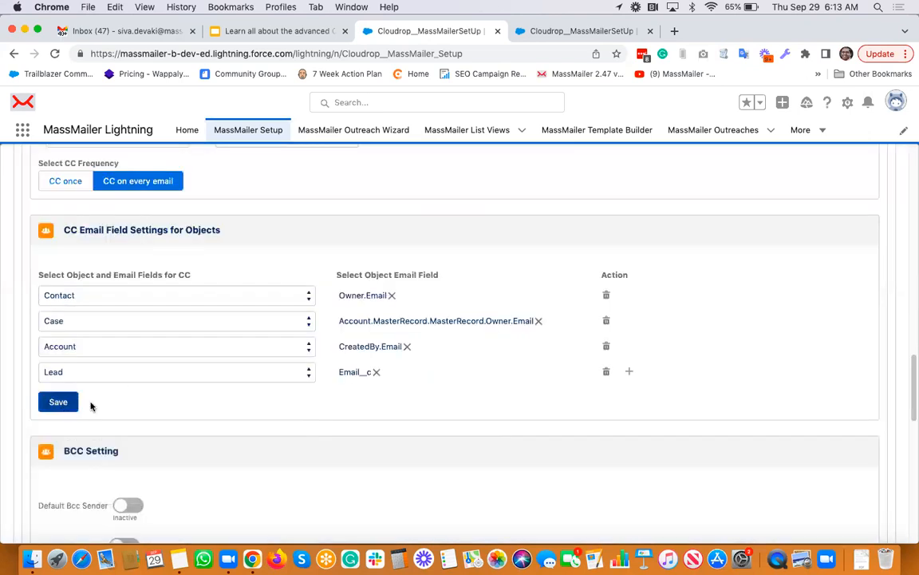
left_click(58, 401)
Add a fifth row mapping Contact to Custom_Email__c and save the CC settings
scroll(329, 399, "down", 1)
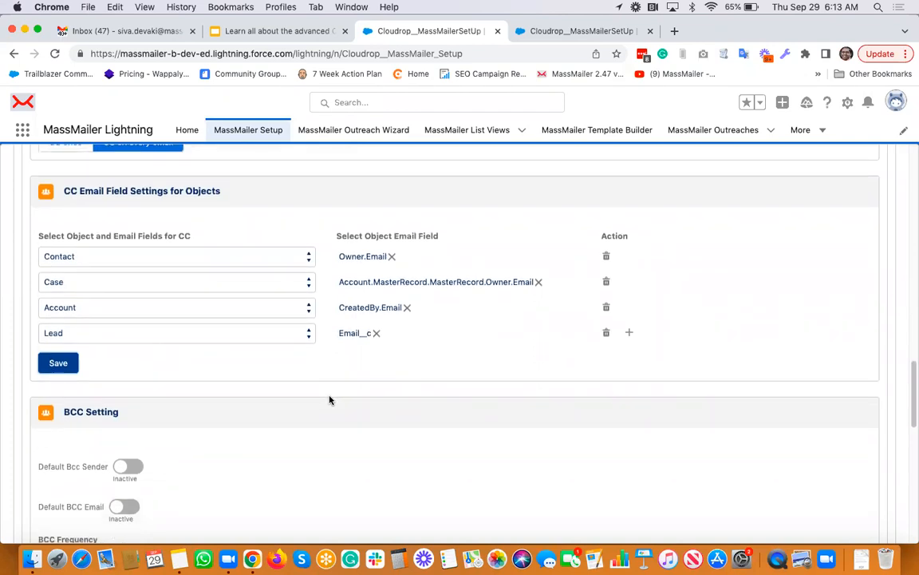
left_click(629, 332)
left_click(179, 356)
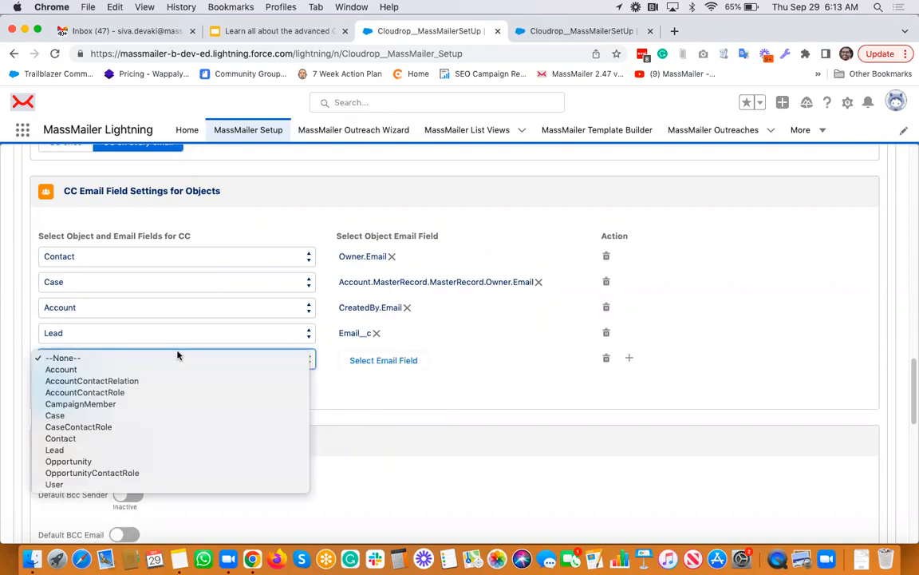
left_click(118, 438)
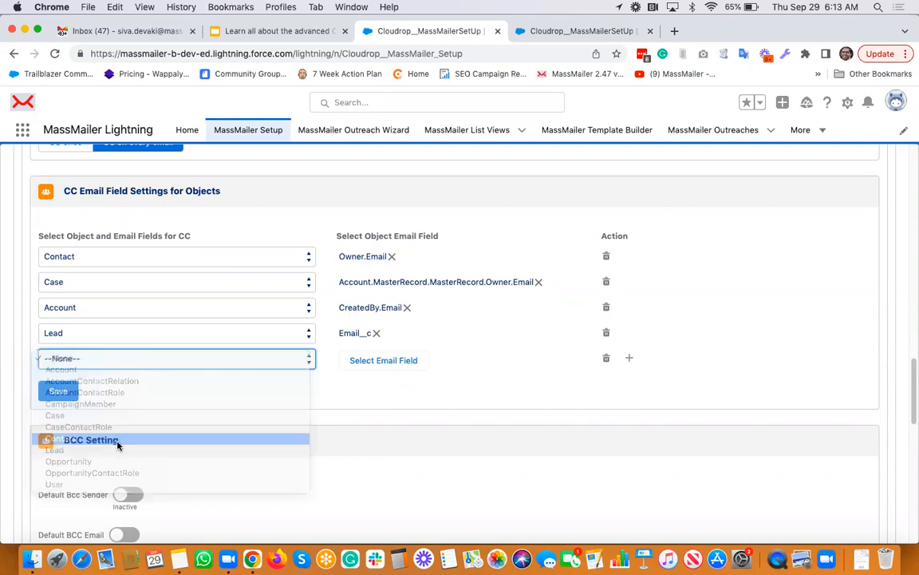
left_click(374, 364)
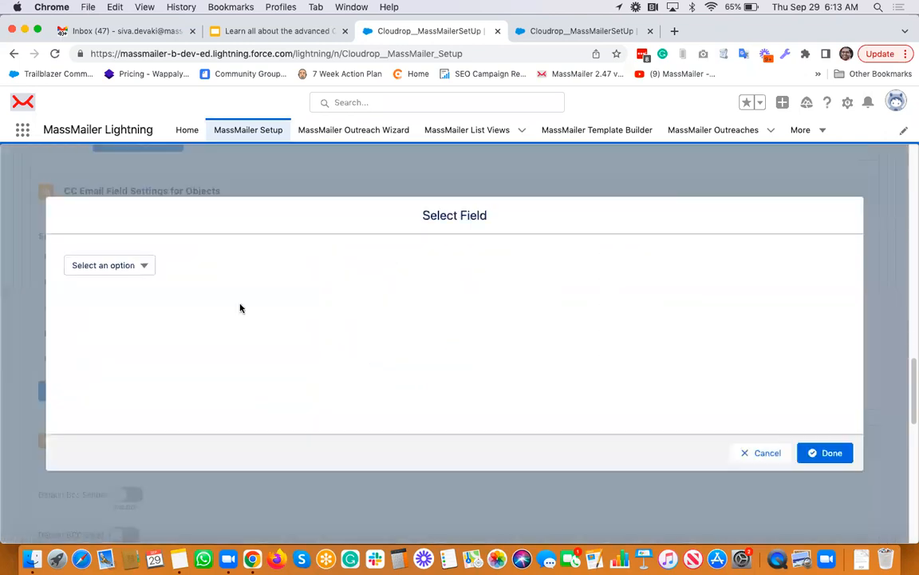
left_click(136, 270)
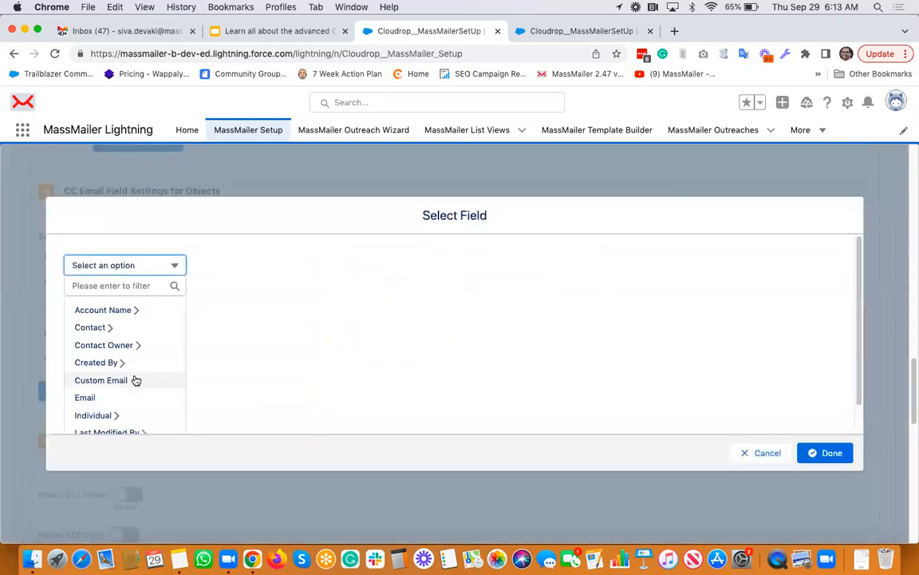
left_click(136, 380)
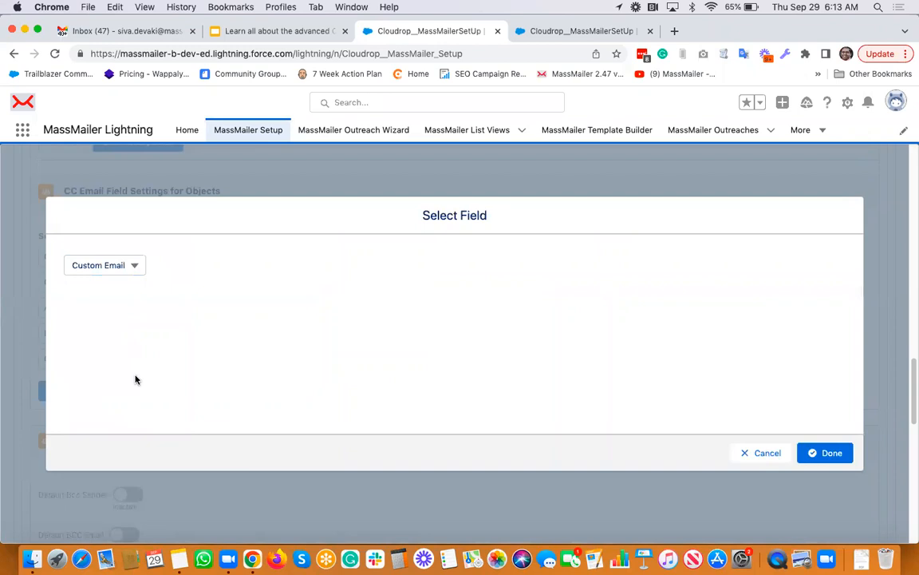
left_click(816, 454)
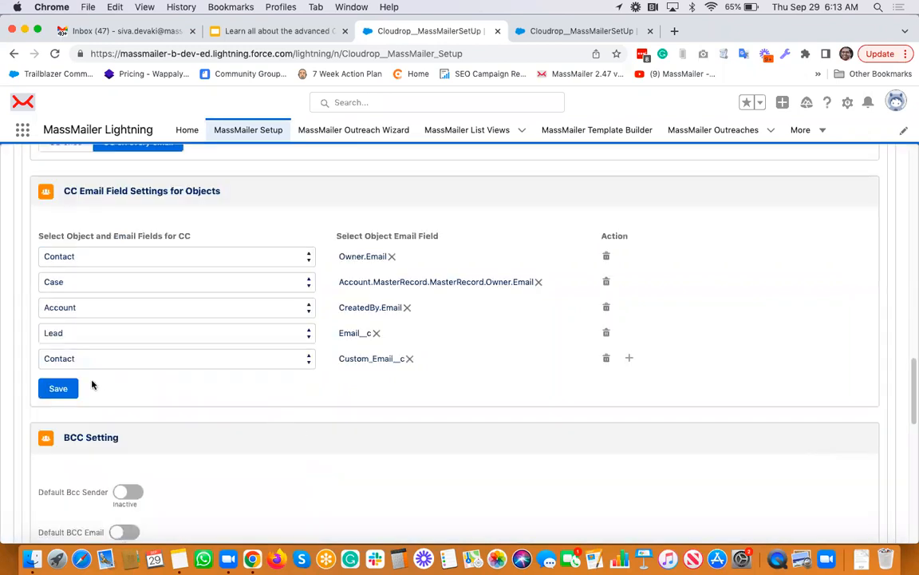
left_click(59, 391)
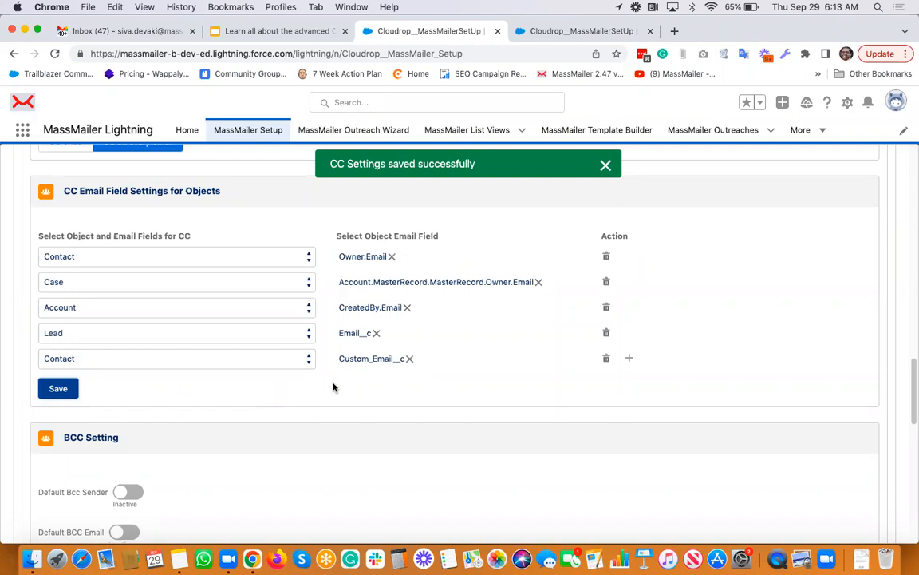
scroll(334, 387, "down", 5)
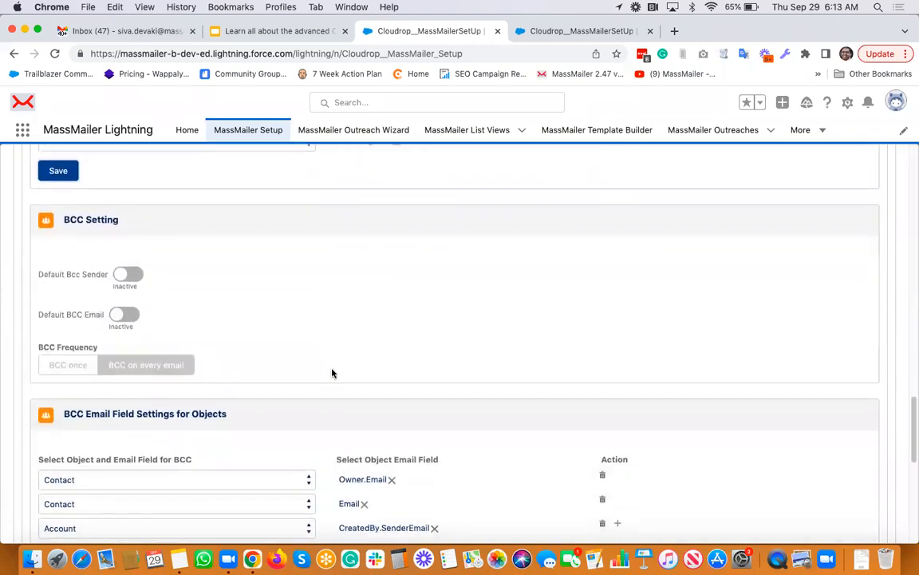
Turn on Default Bcc Sender and Default BCC Email, selecting the company address
left_click(132, 275)
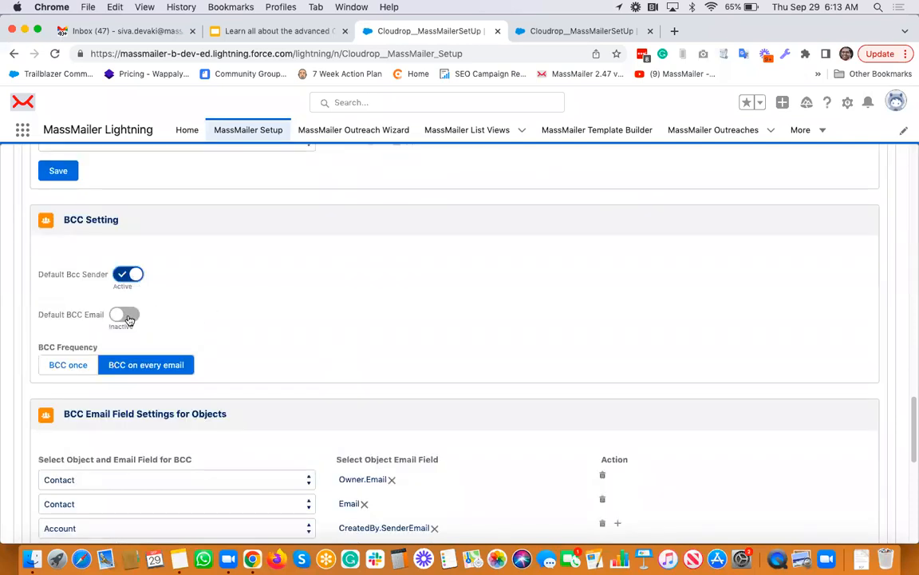
left_click(126, 315)
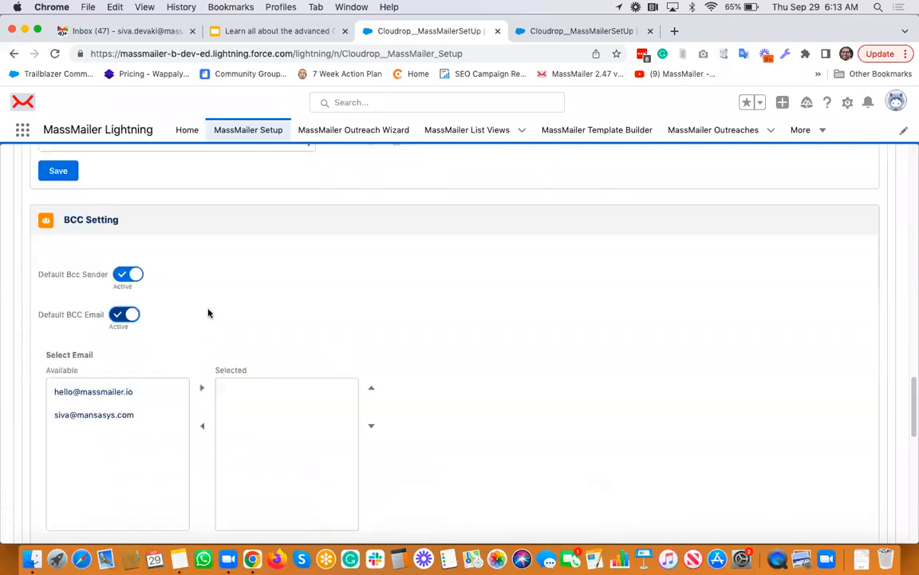
left_click(139, 393)
left_click(202, 388)
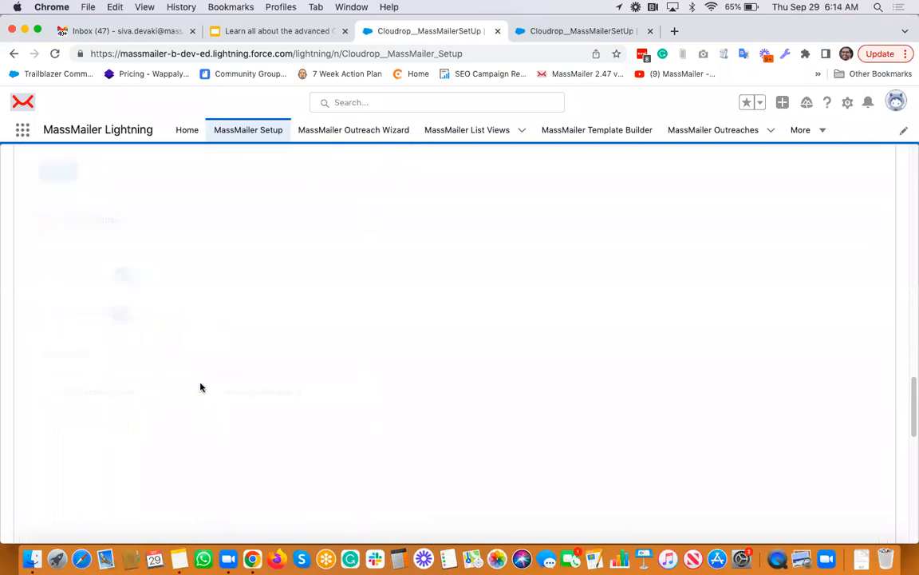
Set BCC frequency to BCC once and save the BCC settings
scroll(201, 295, "down", 7)
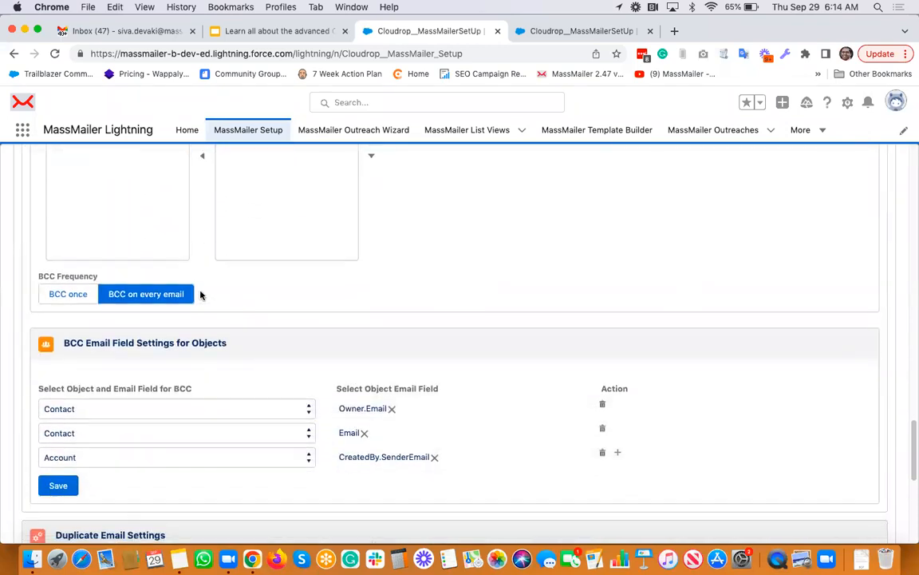
scroll(201, 295, "up", 1)
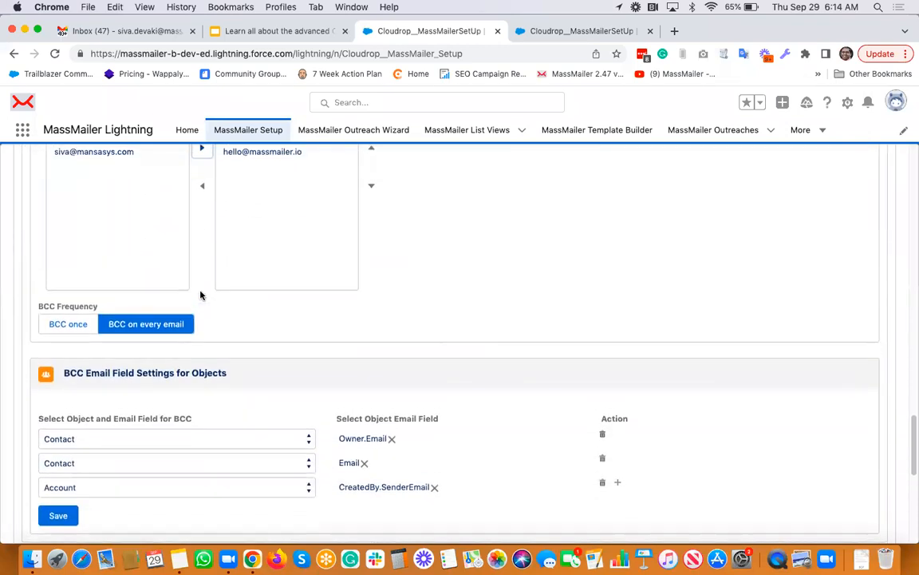
left_click(80, 329)
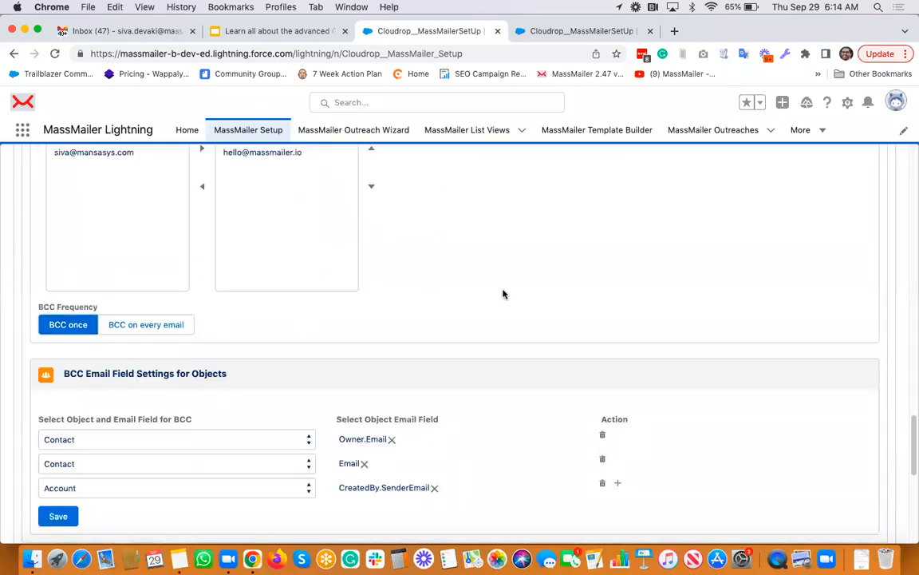
scroll(503, 297, "down", 2)
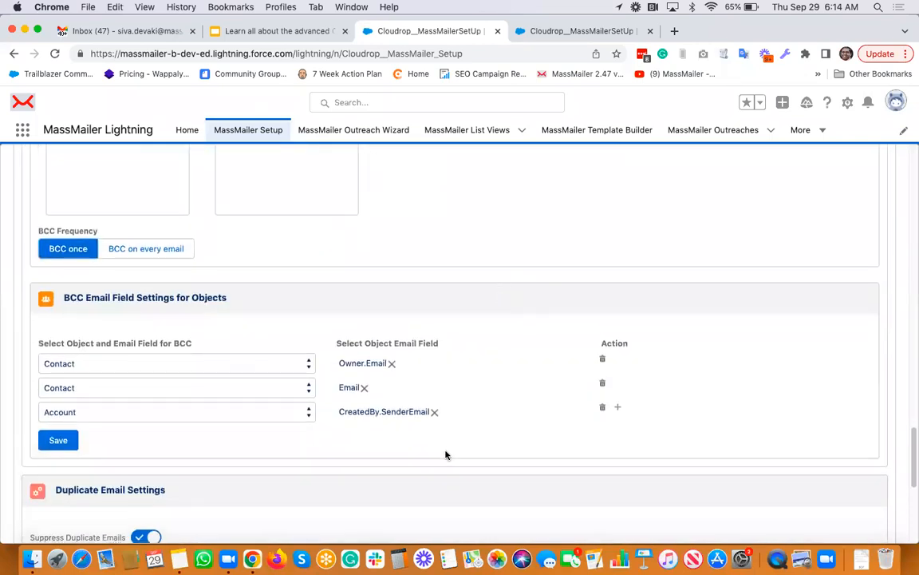
scroll(445, 455, "down", 2)
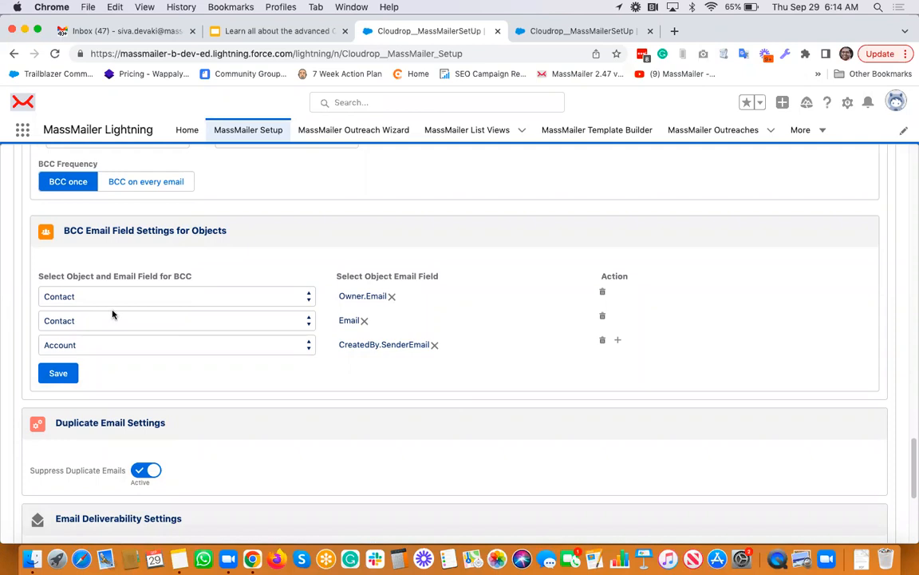
left_click(52, 375)
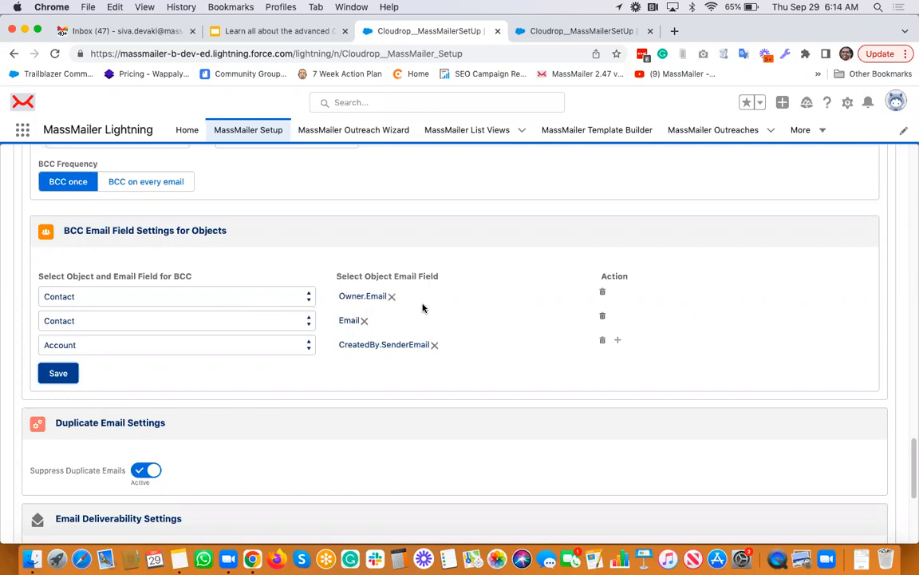
Switch to the duplicate MassMailer Setup tab showing Account Settings
scroll(423, 308, "up", 15)
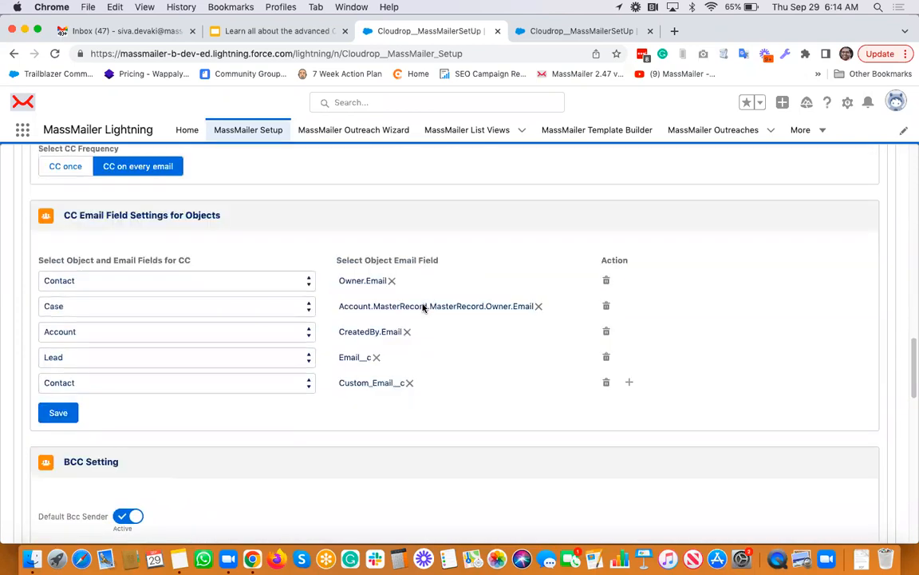
scroll(423, 308, "up", 15)
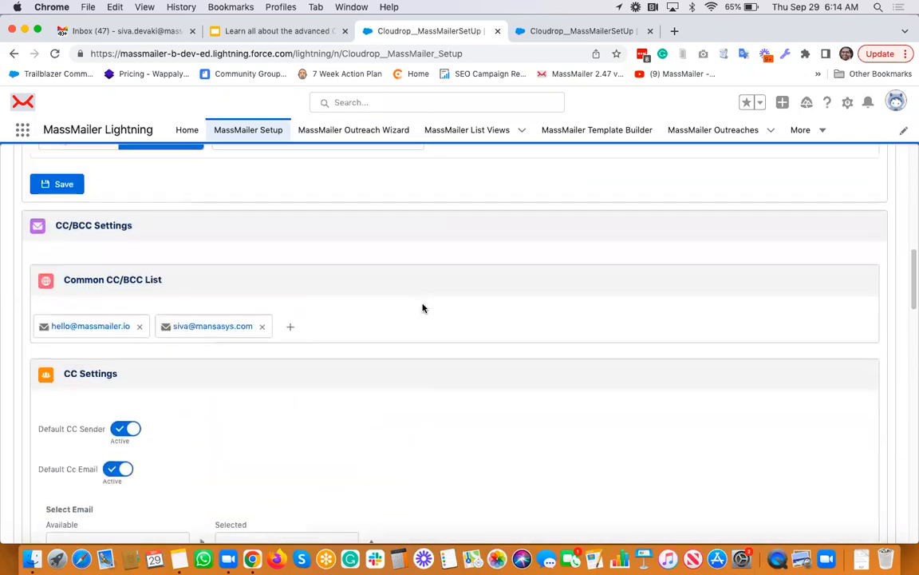
scroll(423, 308, "down", 5)
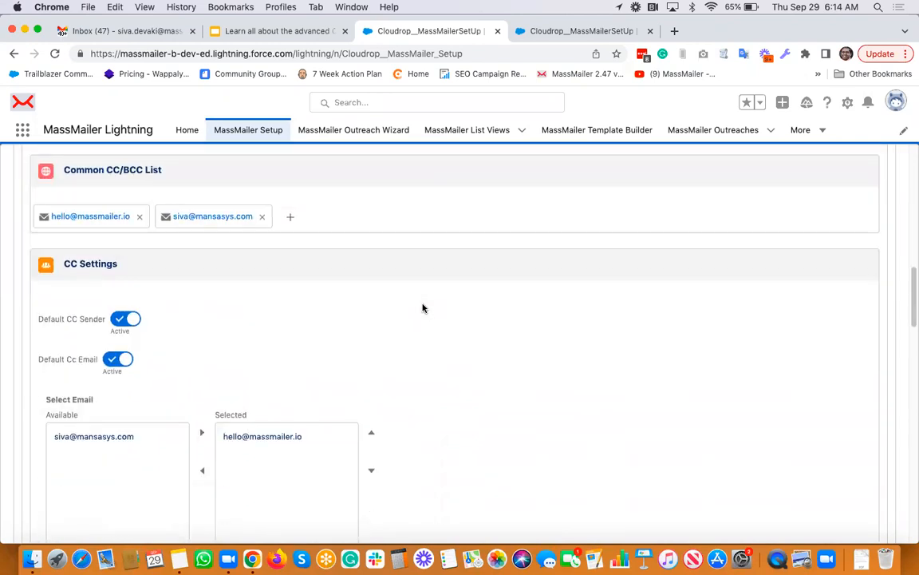
scroll(423, 308, "down", 20)
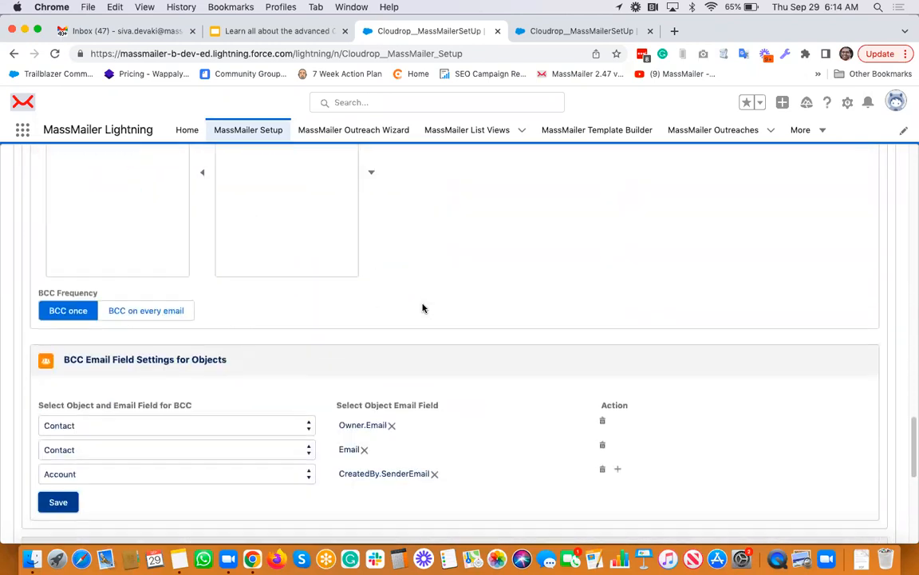
left_click(563, 32)
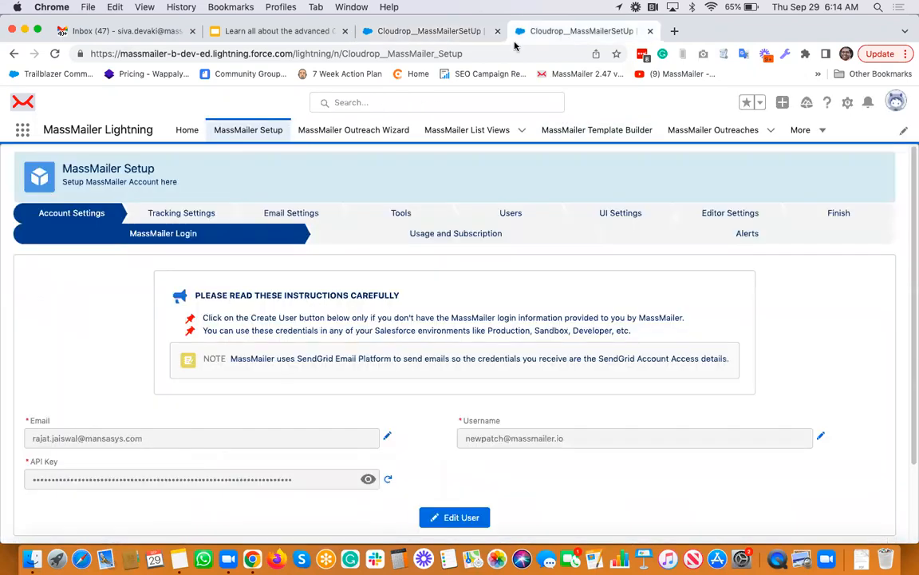
Switch to the Sales app through the App Launcher
left_click(22, 130)
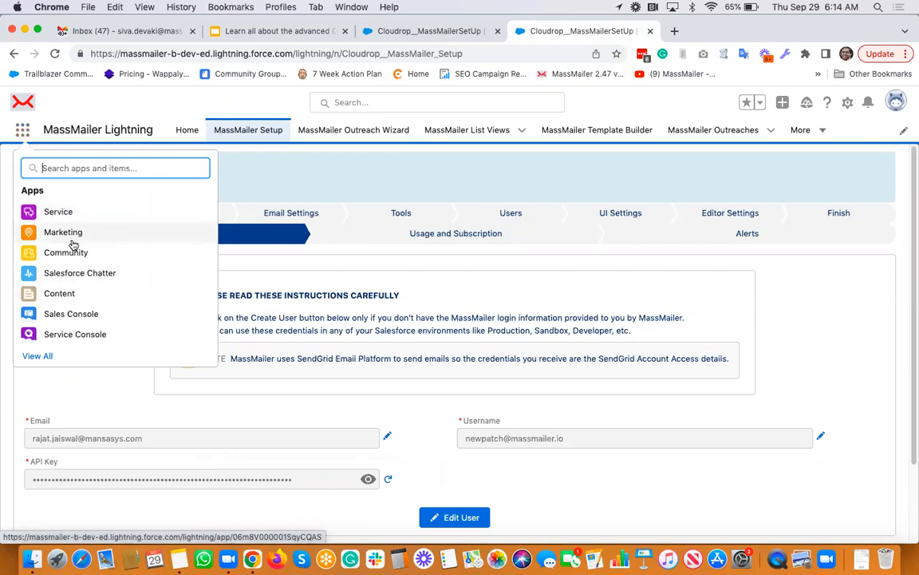
type("sa")
left_click(54, 260)
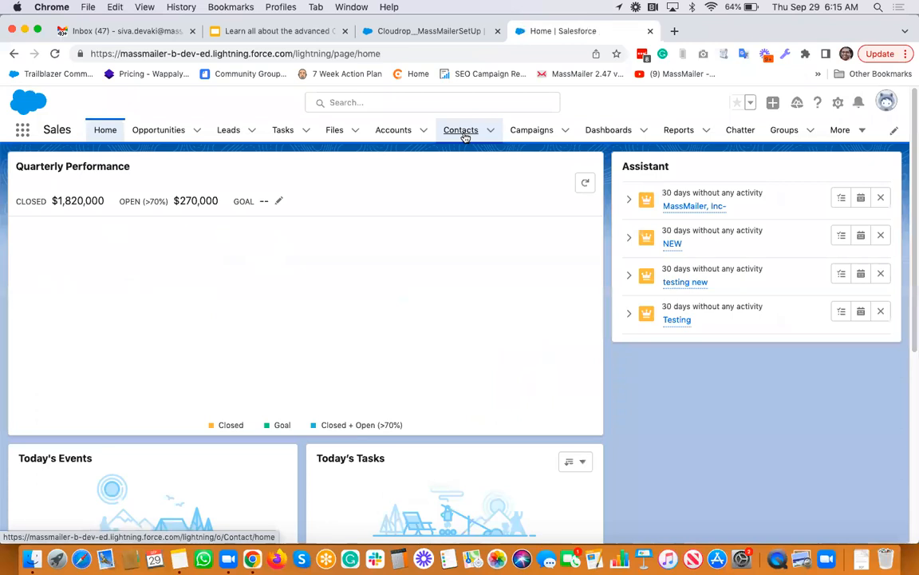
On Contacts, pick the test list view and choose Send Via MassMailer
left_click(463, 132)
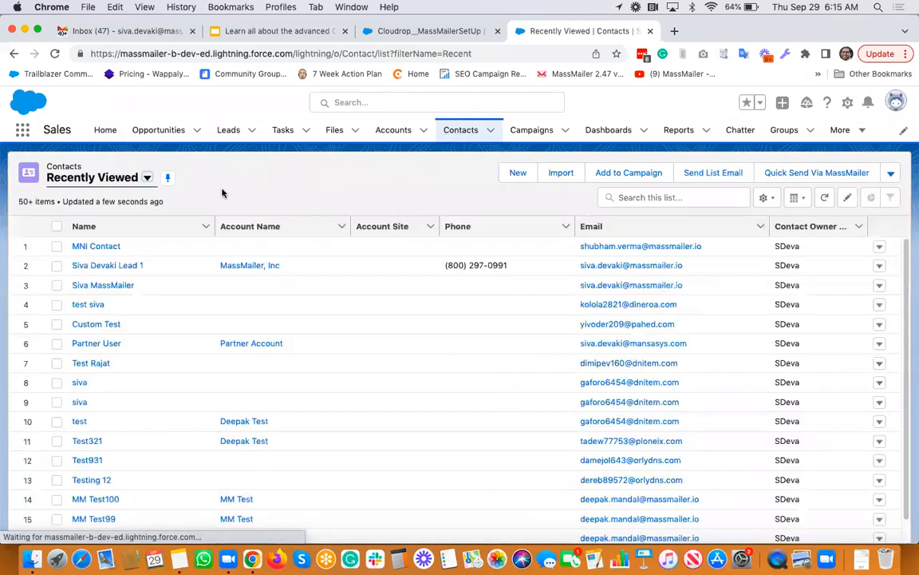
left_click(147, 178)
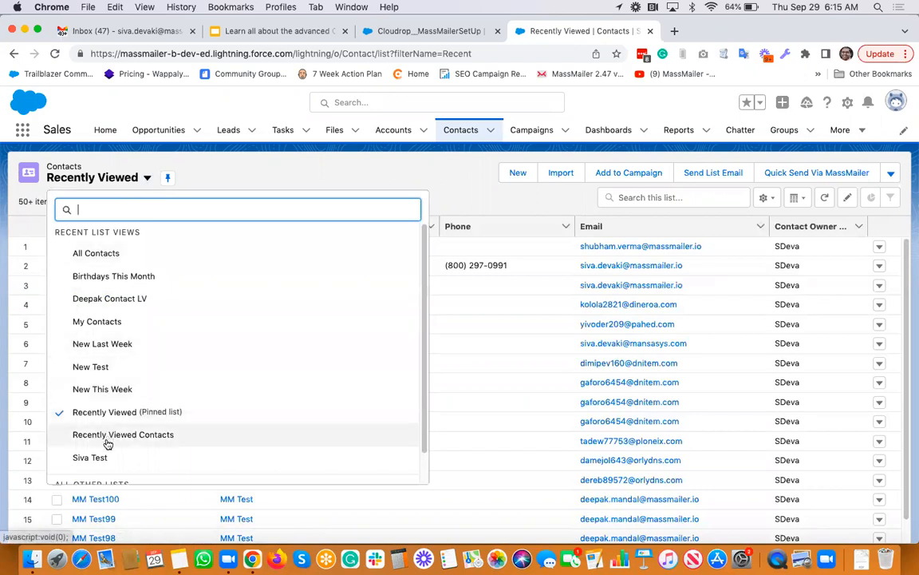
left_click(96, 458)
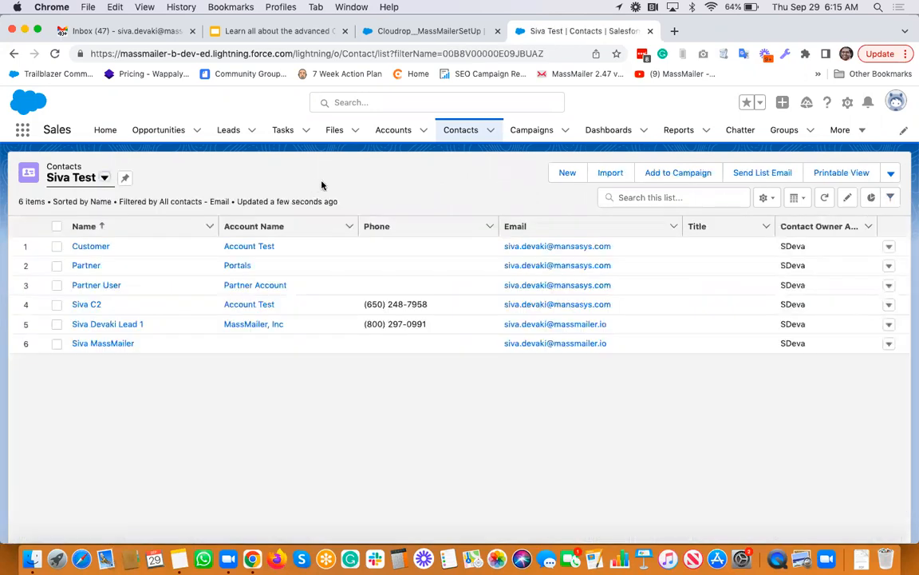
left_click(890, 173)
left_click(842, 223)
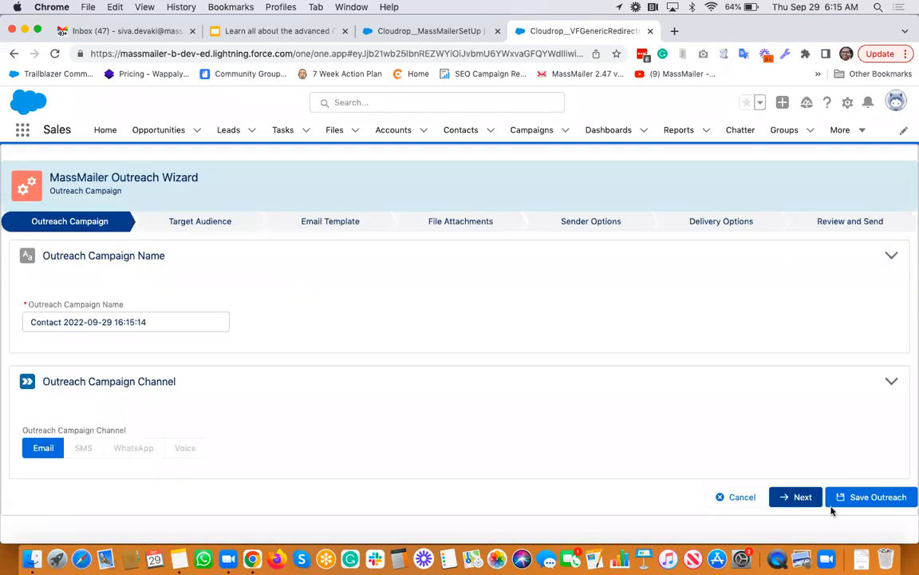
Advance past Outreach Campaign and Target Audience to the Email Template step
left_click(801, 497)
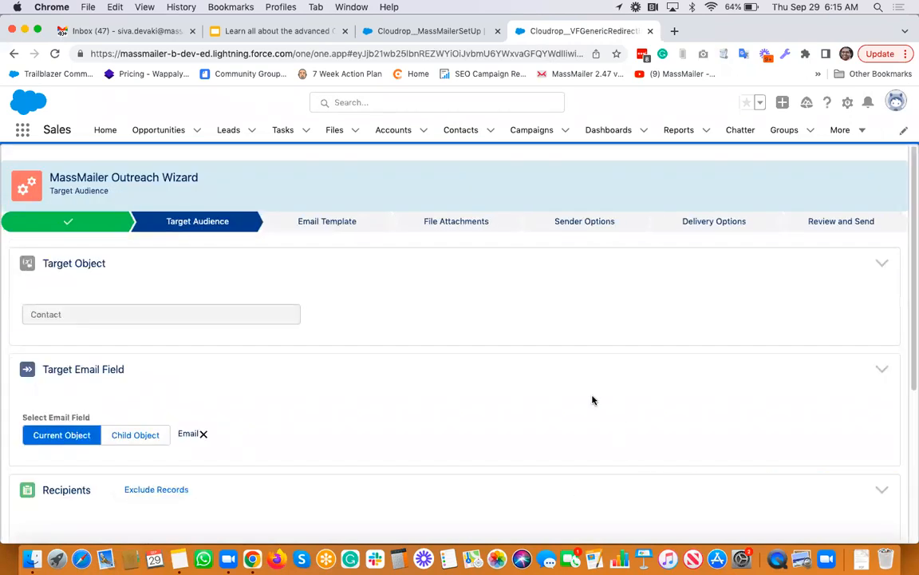
scroll(593, 400, "down", 5)
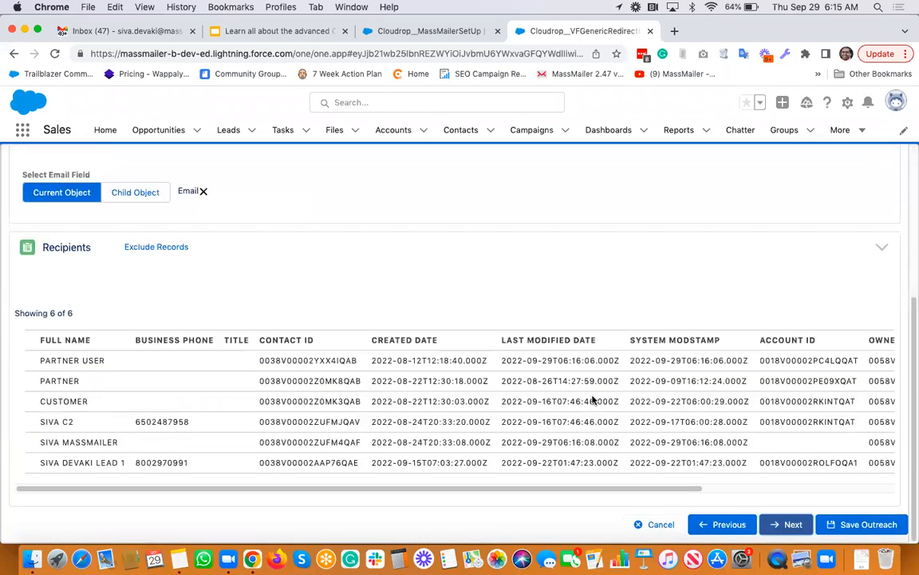
left_click(786, 527)
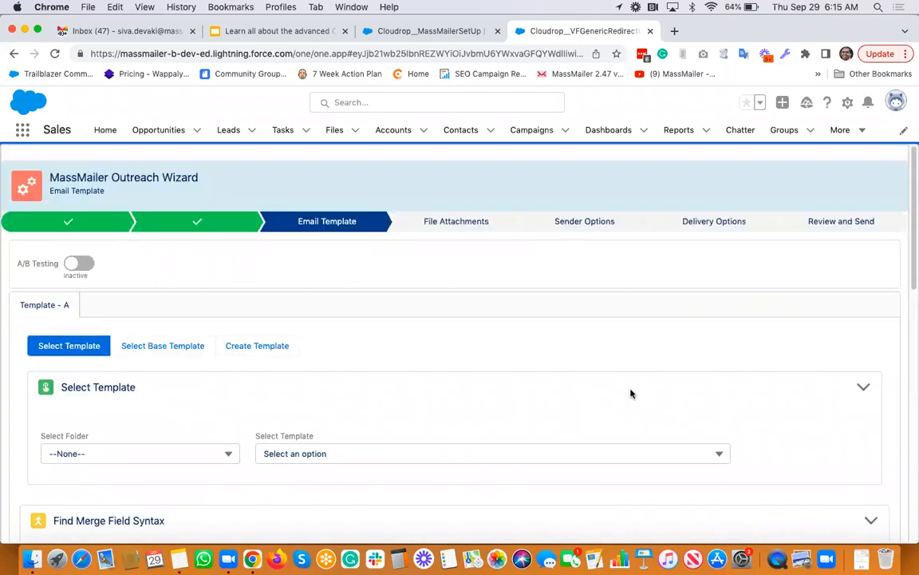
scroll(631, 393, "down", 2)
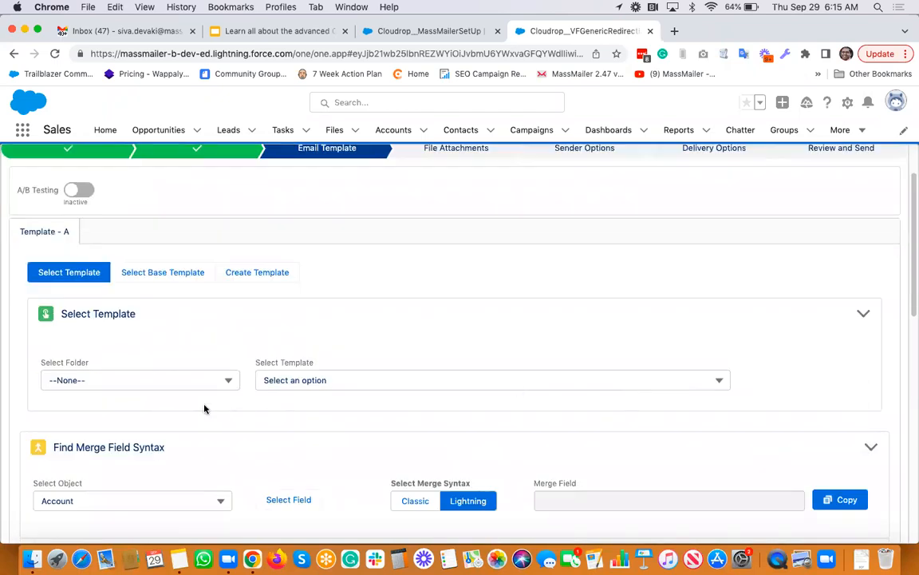
Choose the 'demo template on sept 16 2' template from the MassMailer folder
left_click(196, 382)
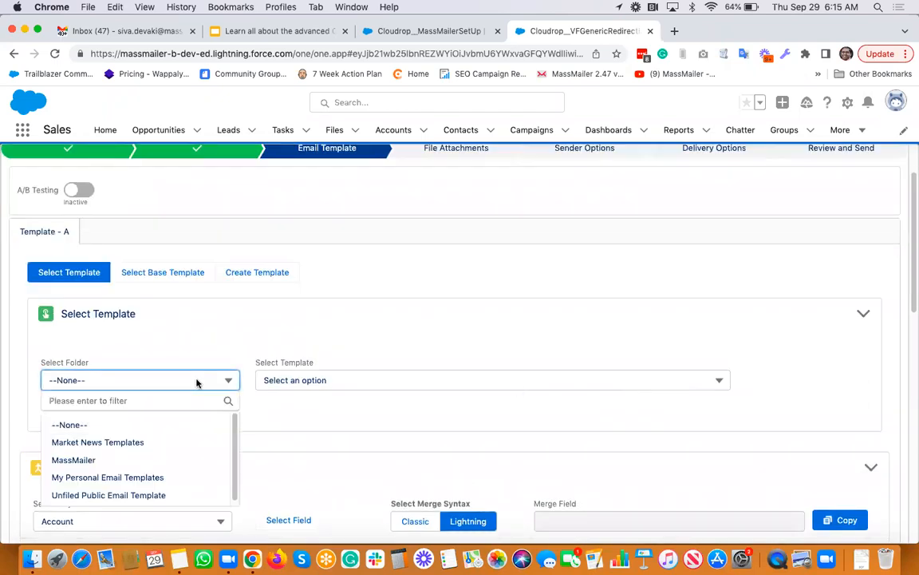
left_click(114, 459)
left_click(391, 381)
scroll(397, 450, "down", 3)
left_click(365, 444)
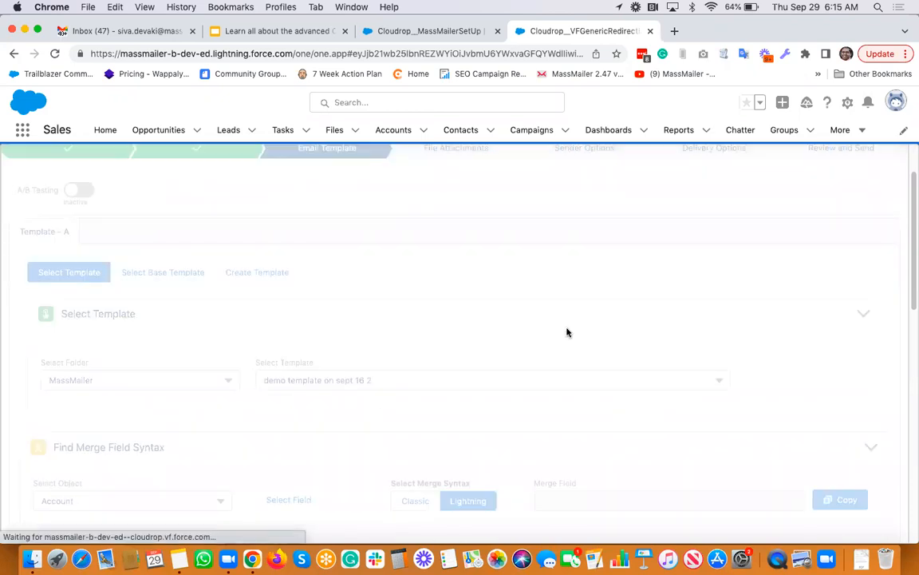
Save the template in the editor and advance to File Attachments
scroll(567, 332, "down", 10)
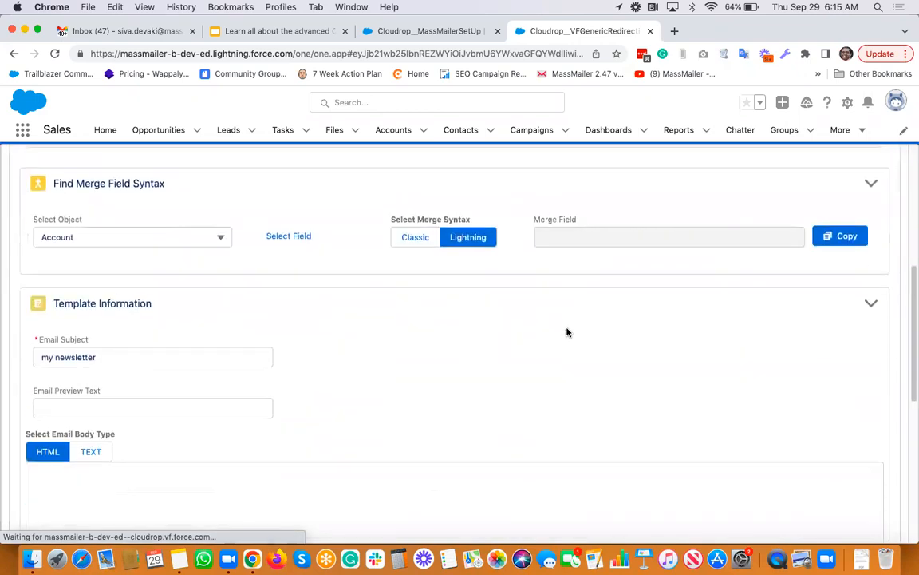
scroll(567, 332, "up", 2)
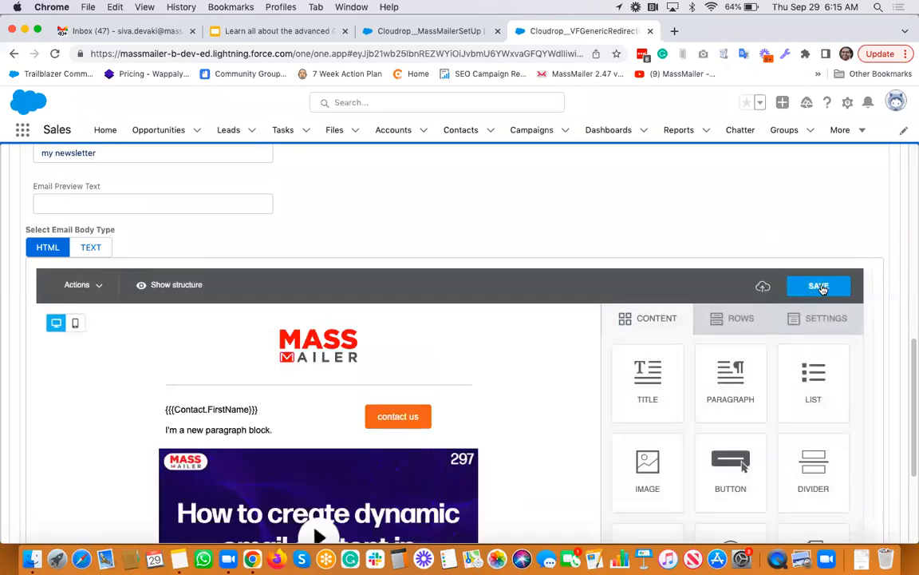
left_click(817, 287)
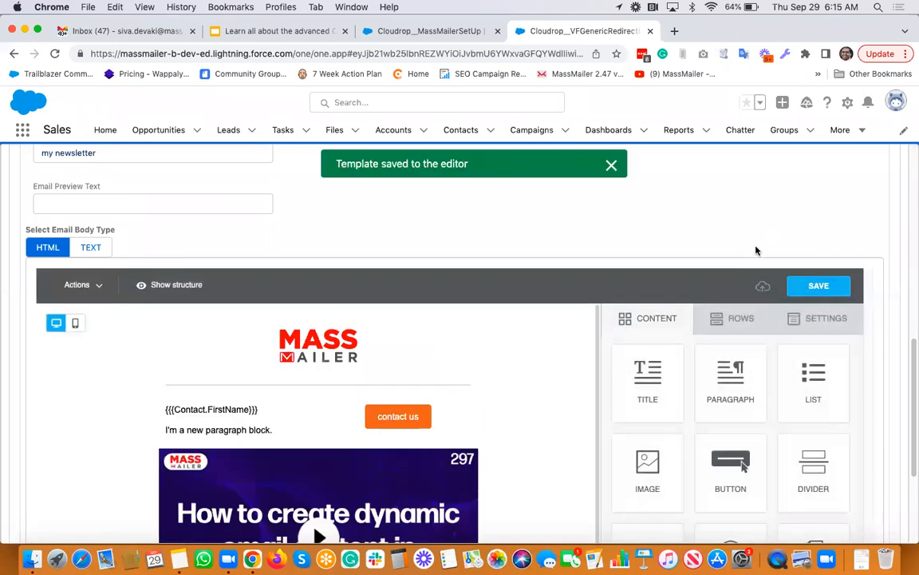
scroll(771, 319, "down", 5)
left_click(787, 525)
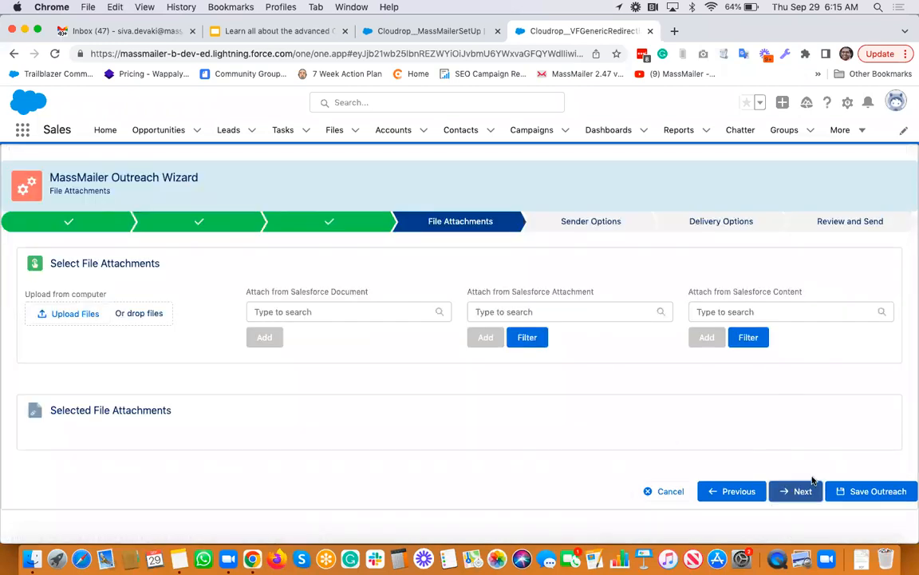
Advance to Sender Options and review the Select CC and Select BCC sections
left_click(795, 495)
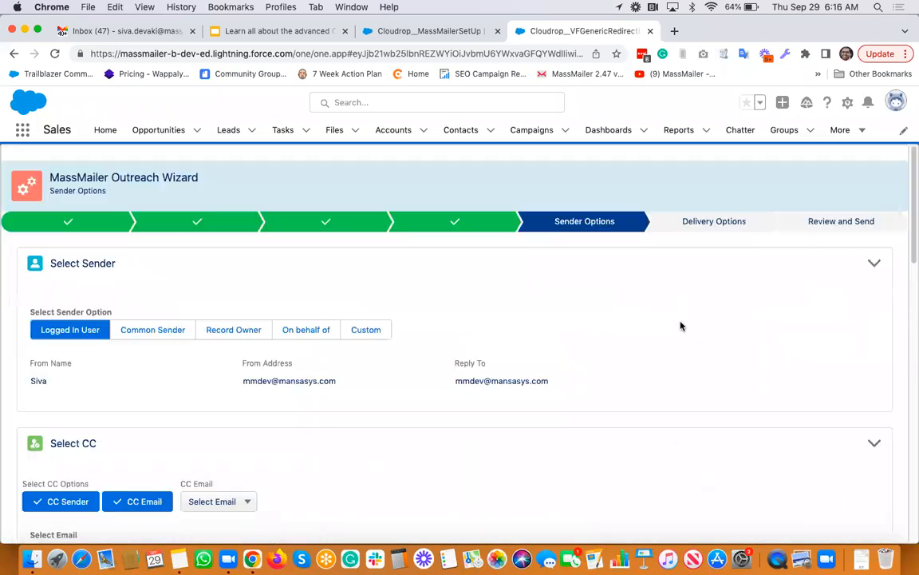
scroll(681, 325, "down", 5)
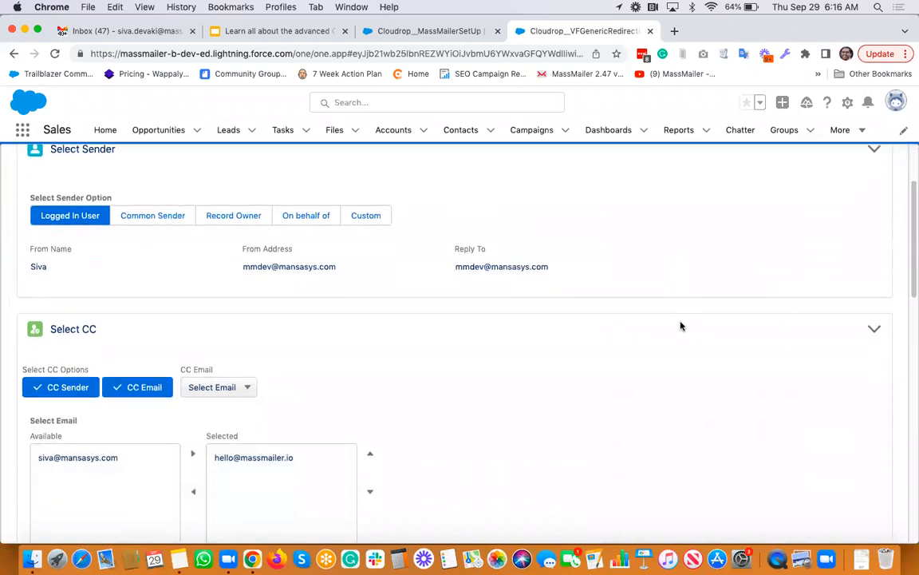
scroll(681, 325, "down", 4)
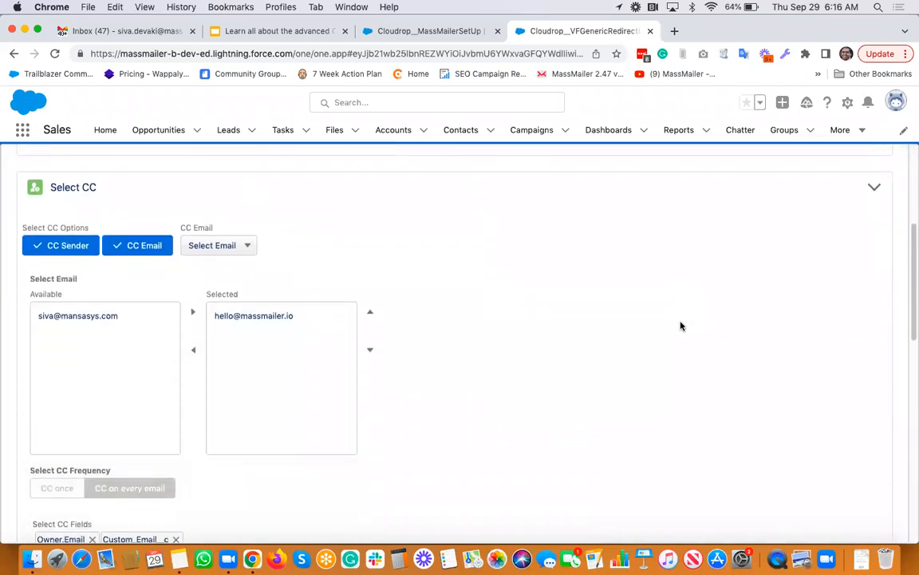
scroll(680, 326, "down", 1)
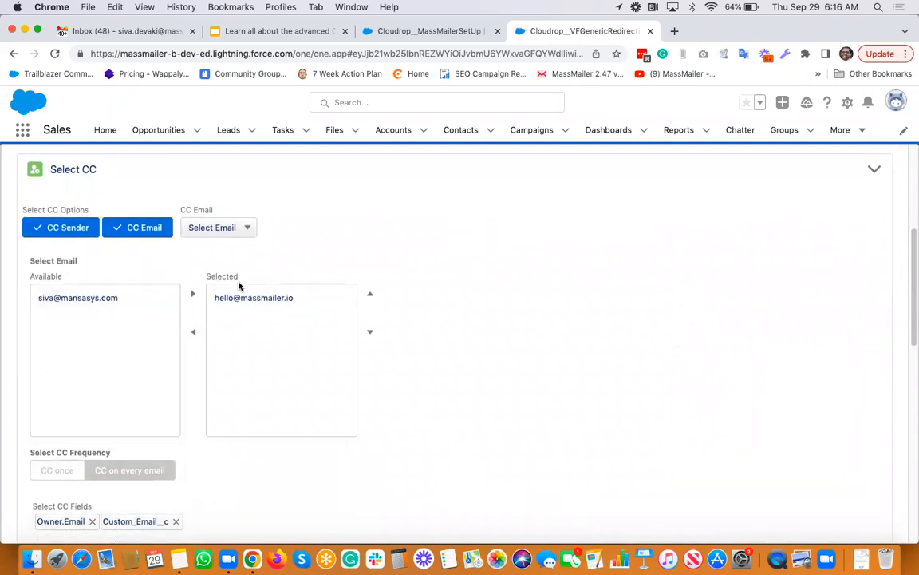
scroll(394, 299, "down", 2)
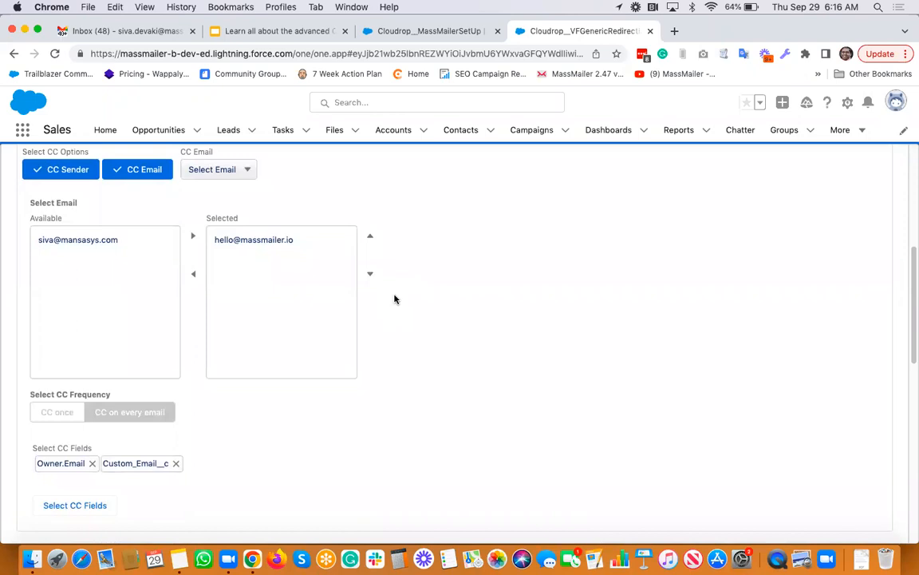
scroll(394, 298, "up", 2)
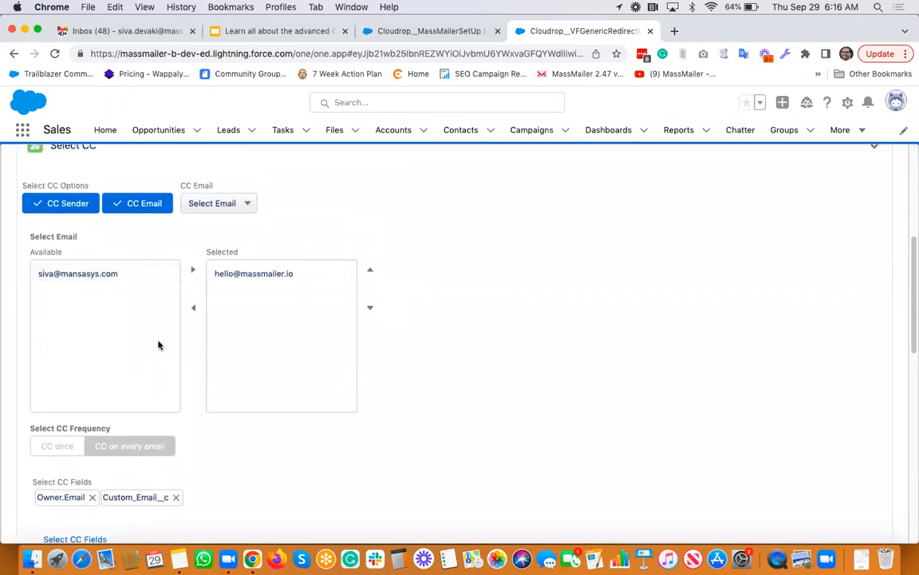
scroll(158, 345, "up", 1)
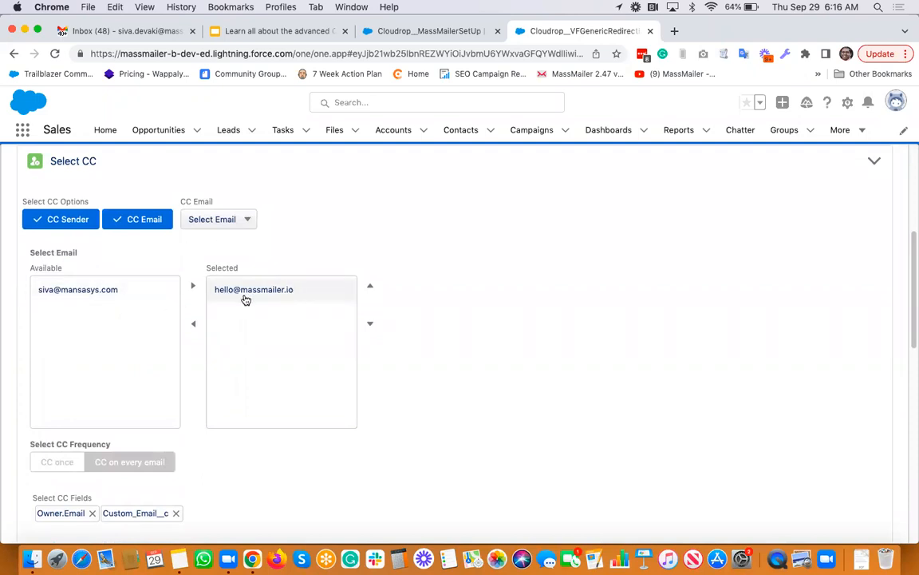
scroll(444, 311, "down", 3)
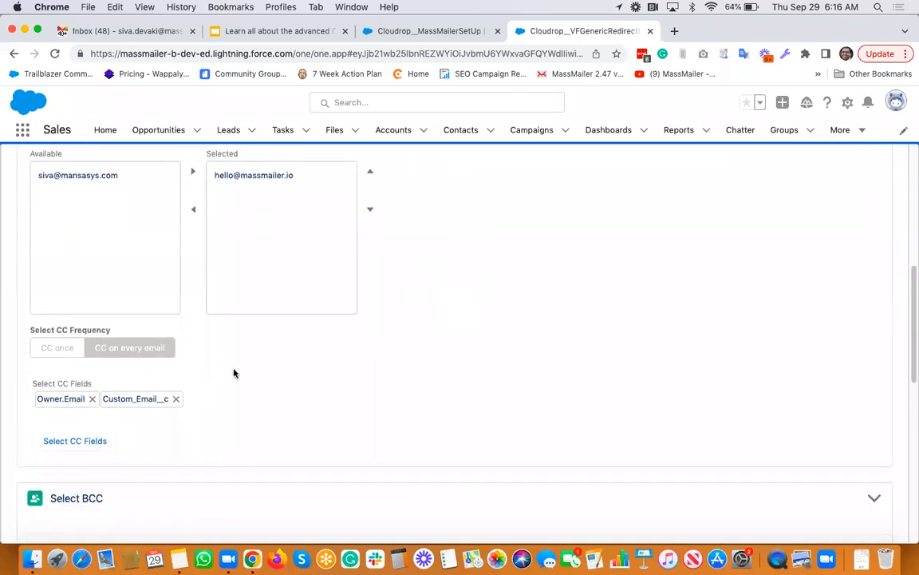
scroll(233, 373, "down", 2)
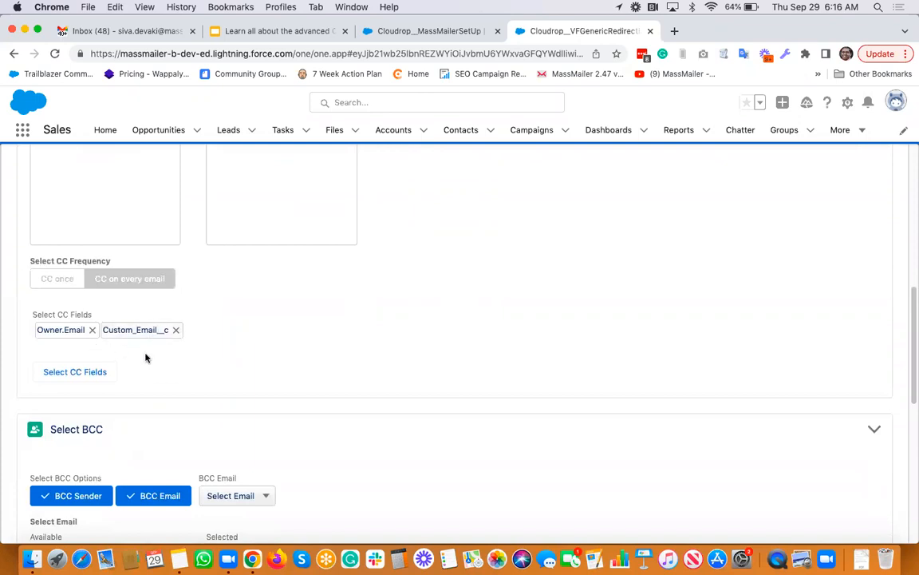
scroll(182, 348, "down", 4)
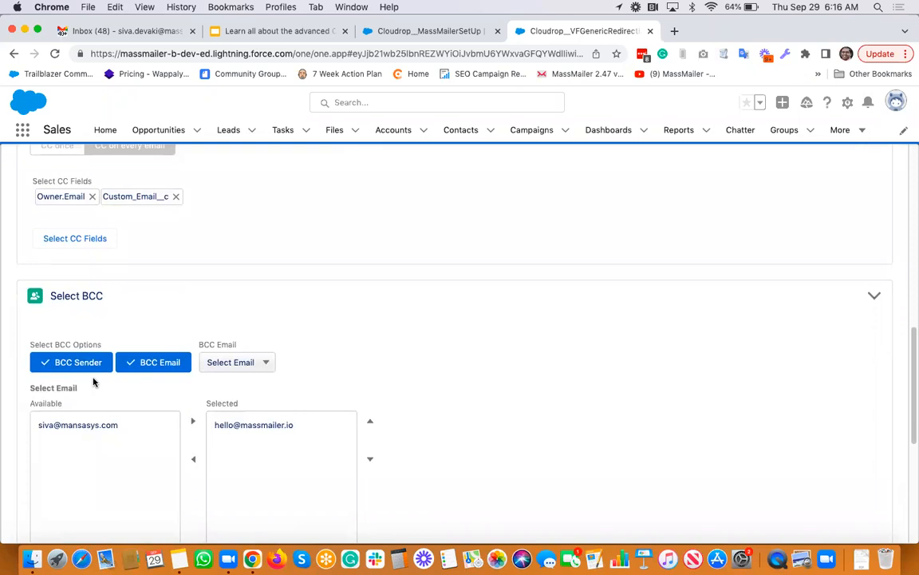
scroll(374, 370, "down", 4)
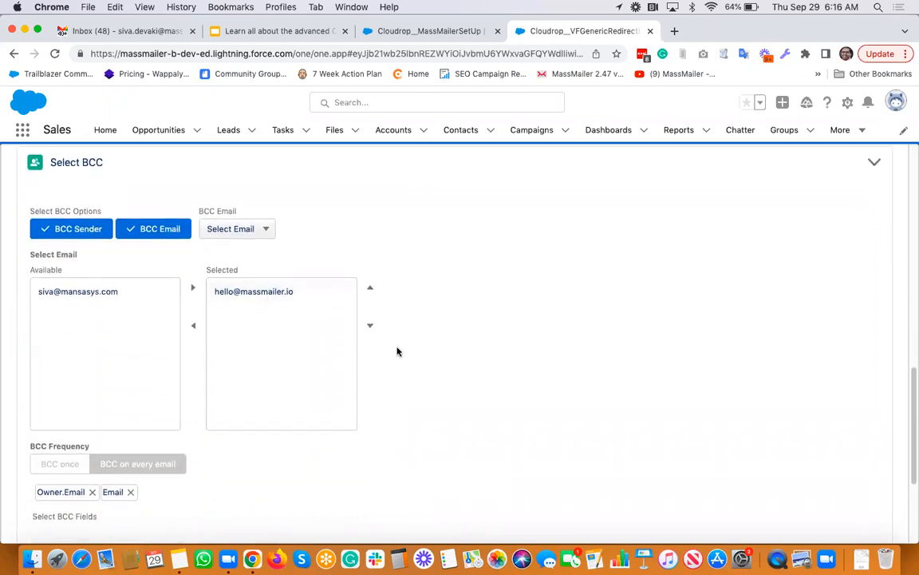
scroll(395, 351, "down", 3)
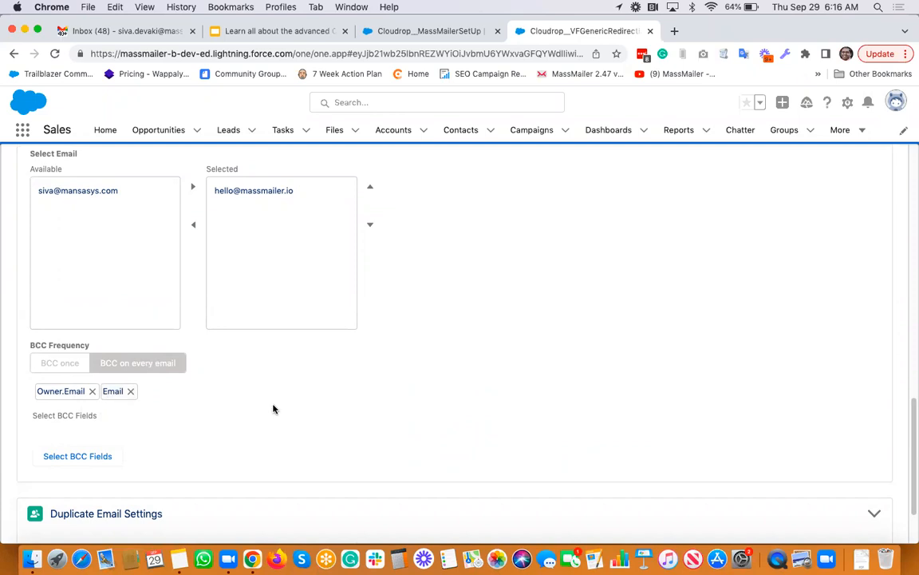
scroll(273, 409, "down", 1)
scroll(273, 409, "up", 10)
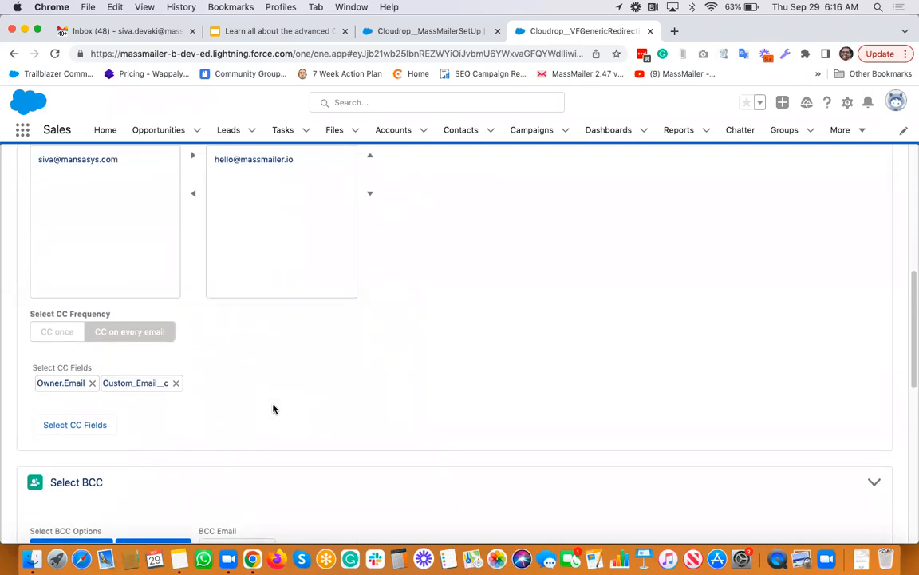
Switch to the MassMailer Setup tab to compare its CC defaults
scroll(273, 409, "down", 2)
scroll(273, 408, "down", 7)
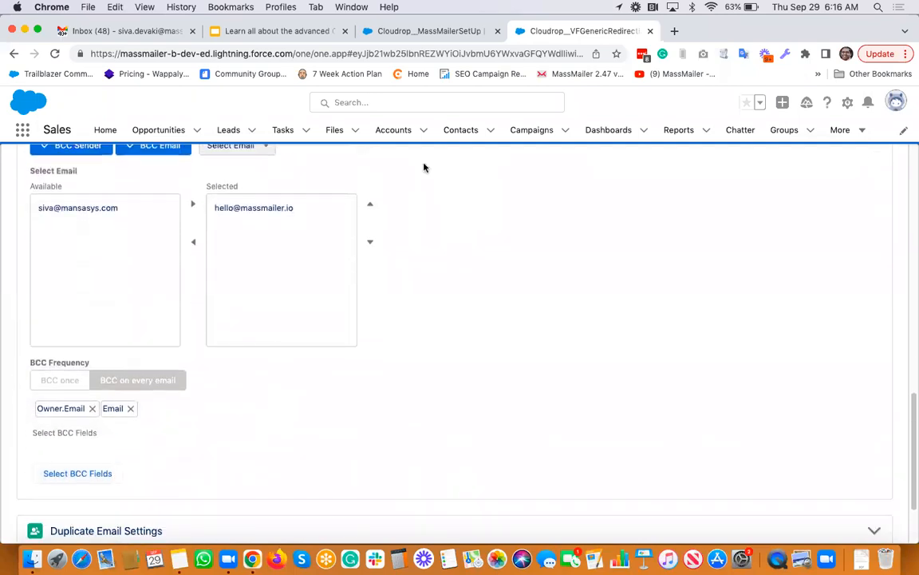
left_click(446, 32)
Review MassMailer Setup's CC Settings, CC Email Field Settings and BCC Setting, then return to the Outreach Wizard
scroll(422, 221, "up", 6)
scroll(422, 221, "down", 2)
scroll(422, 221, "up", 10)
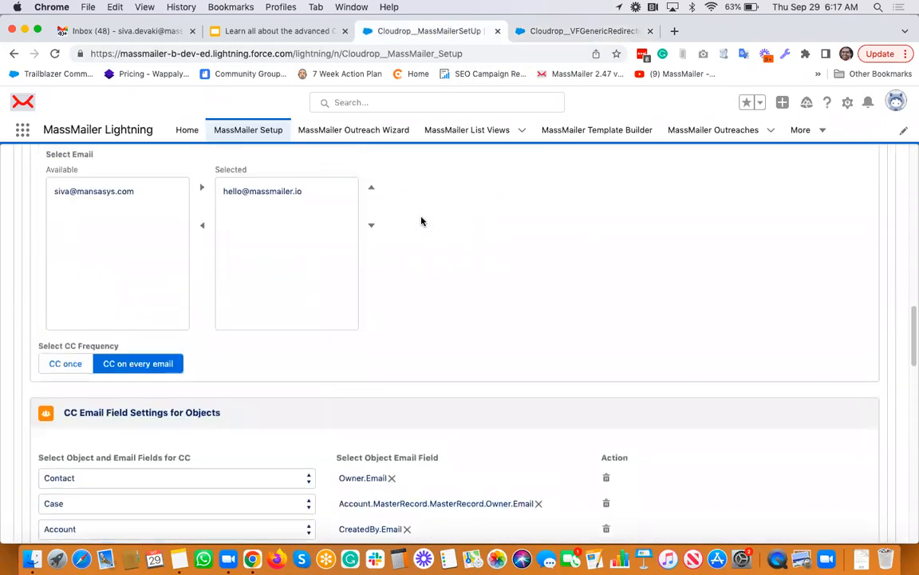
scroll(422, 221, "up", 7)
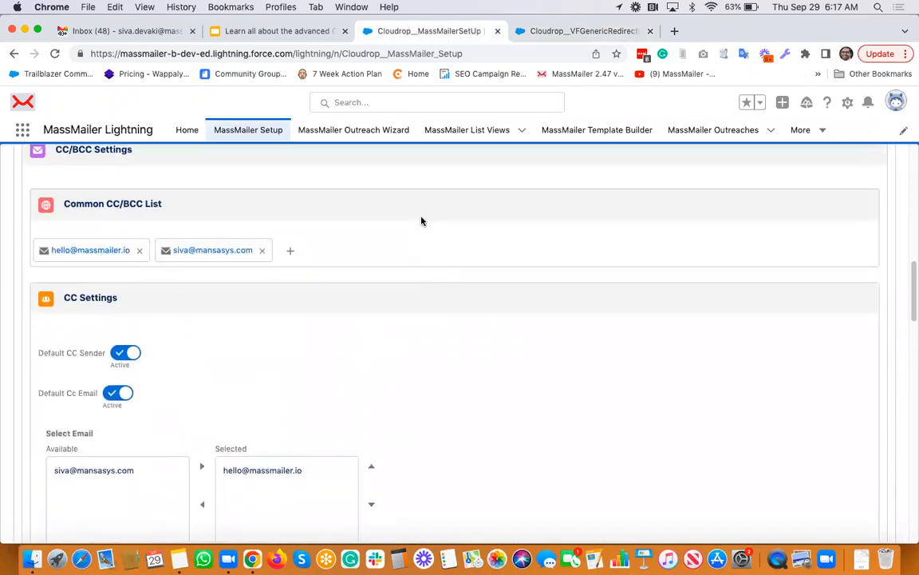
scroll(155, 368, "down", 1)
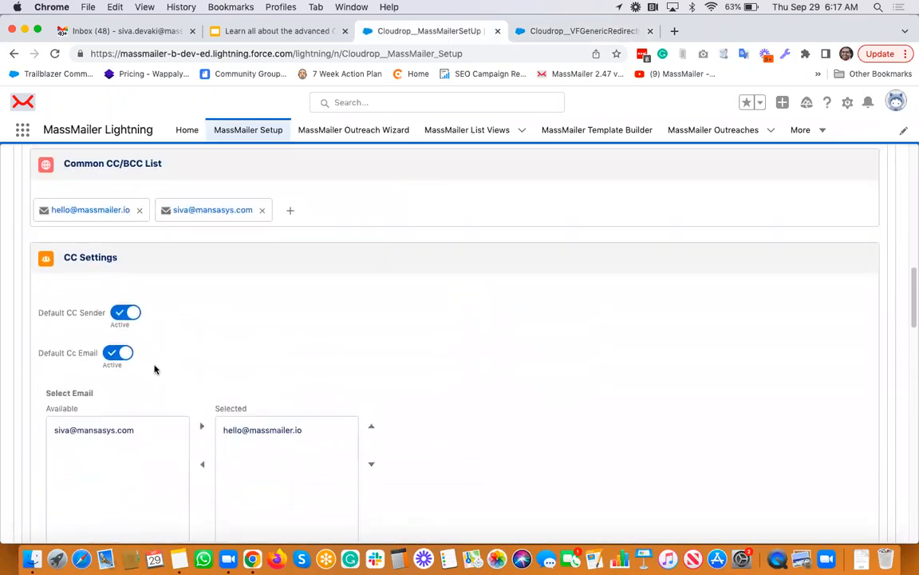
scroll(188, 335, "down", 1)
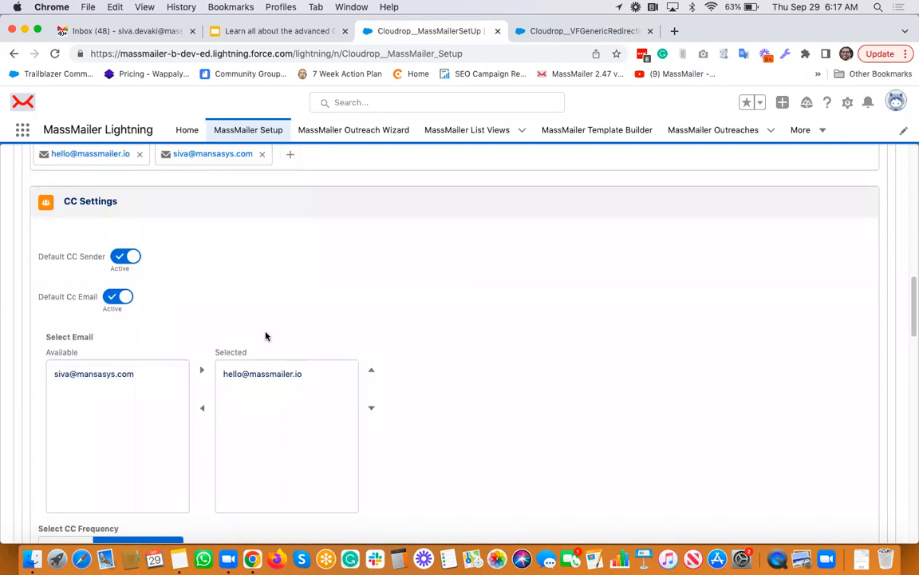
scroll(266, 335, "down", 2)
scroll(191, 419, "down", 2)
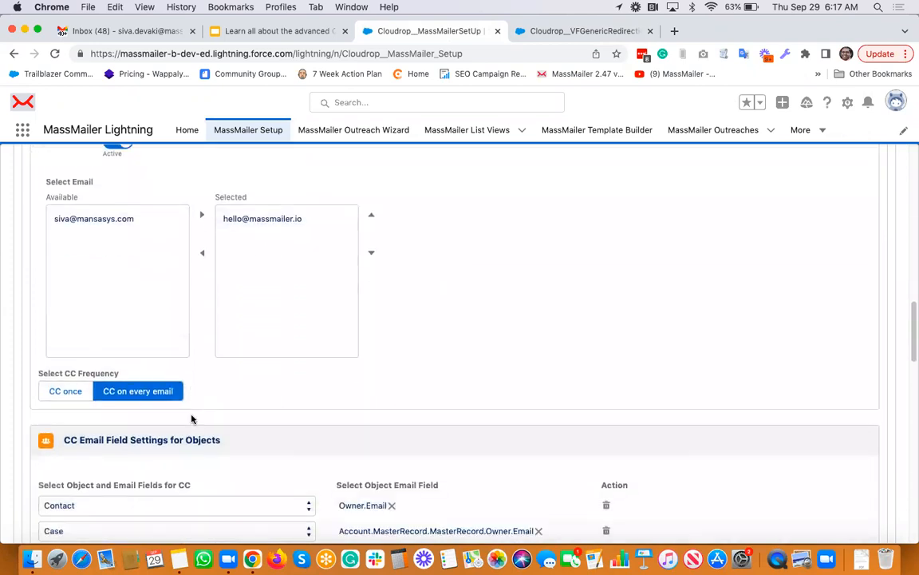
scroll(229, 407, "down", 3)
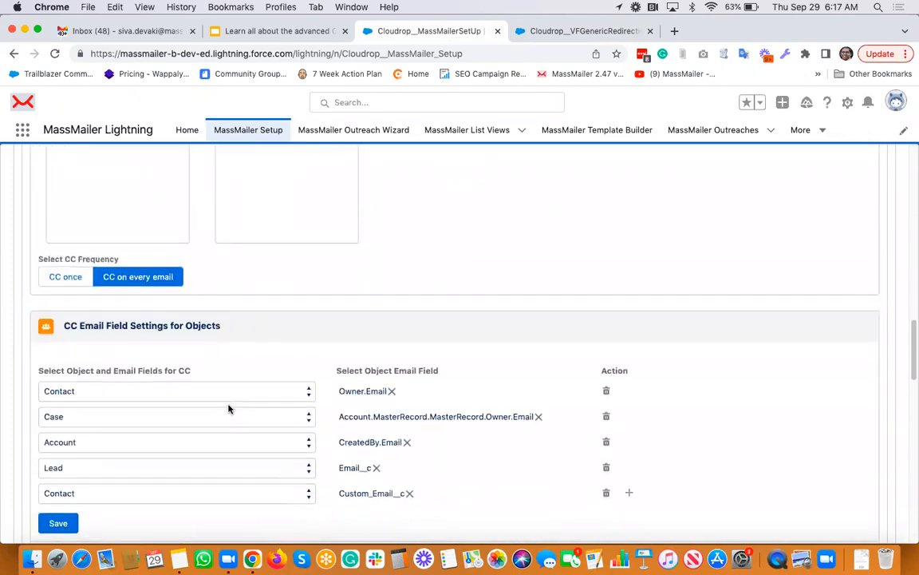
scroll(229, 409, "down", 3)
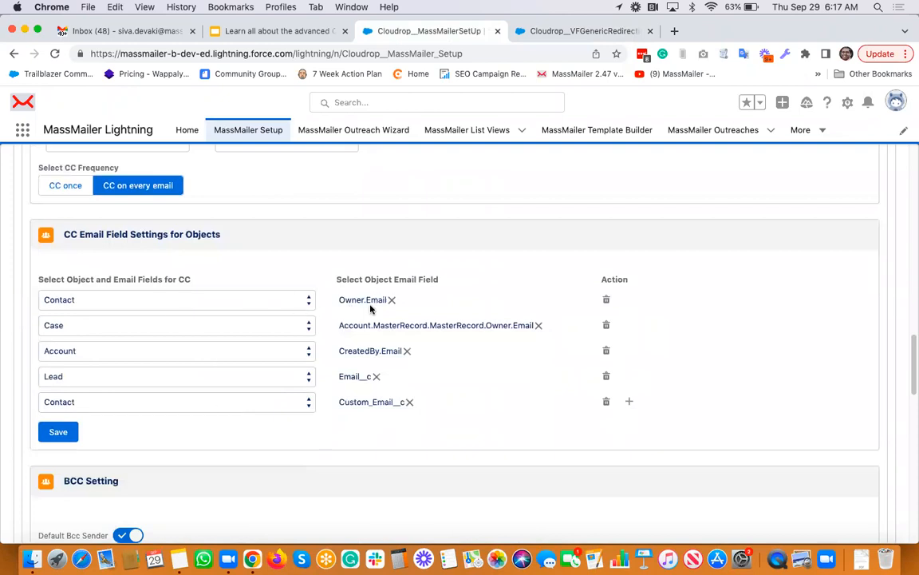
scroll(314, 459, "down", 5)
scroll(314, 455, "down", 5)
scroll(299, 431, "up", 1)
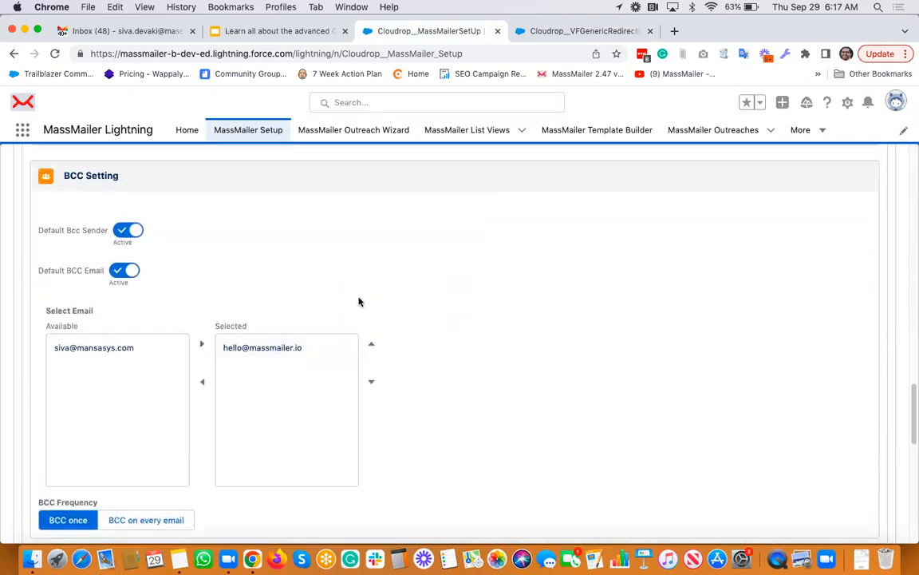
scroll(358, 295, "down", 10)
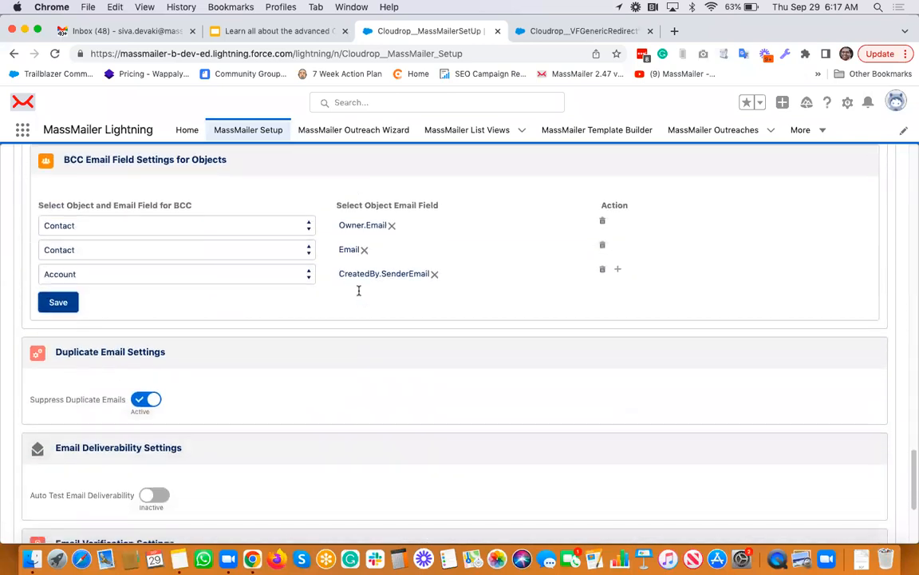
scroll(359, 290, "up", 1)
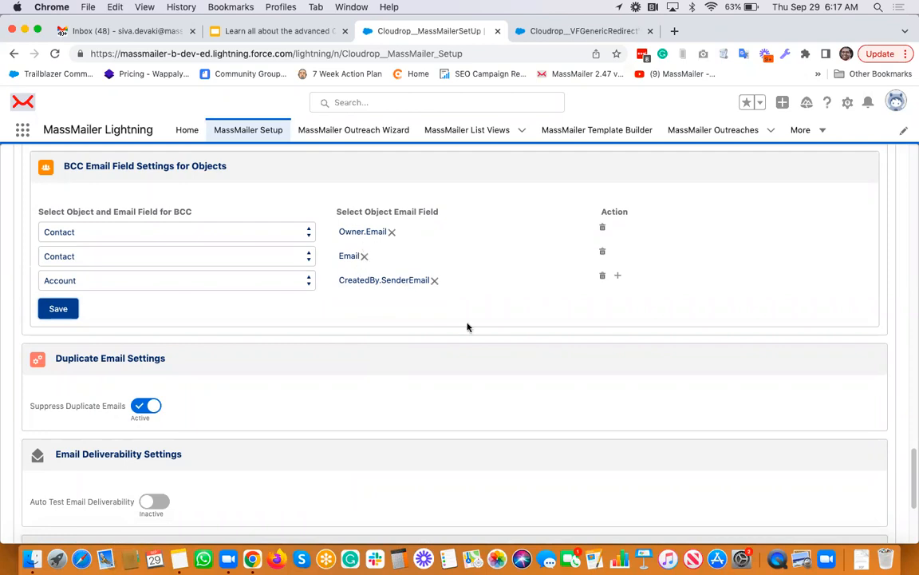
left_click(581, 30)
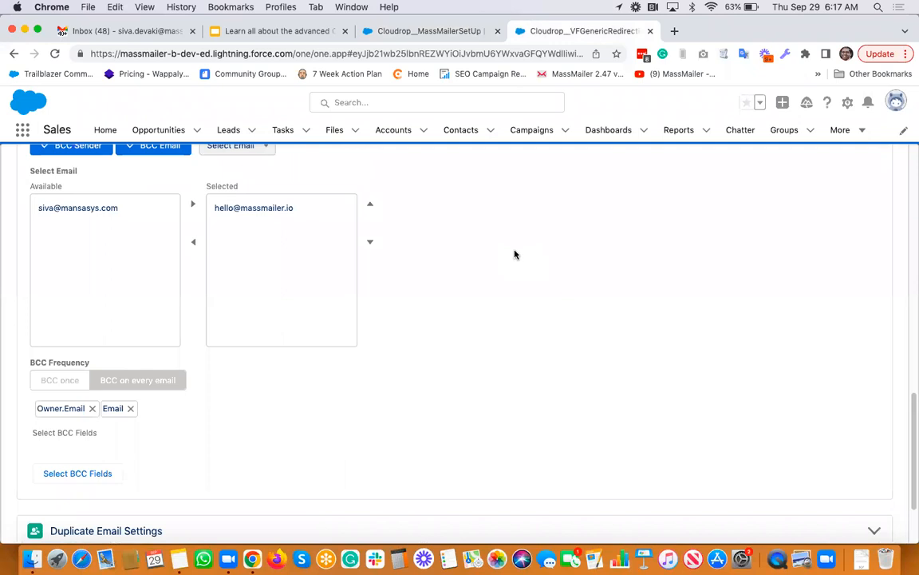
scroll(515, 255, "up", 3)
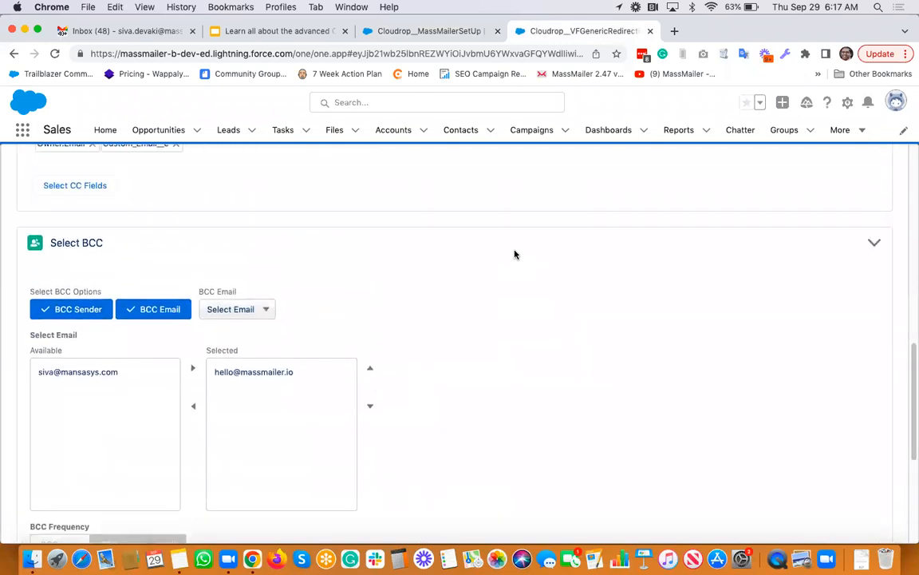
scroll(514, 255, "up", 8)
scroll(515, 254, "up", 8)
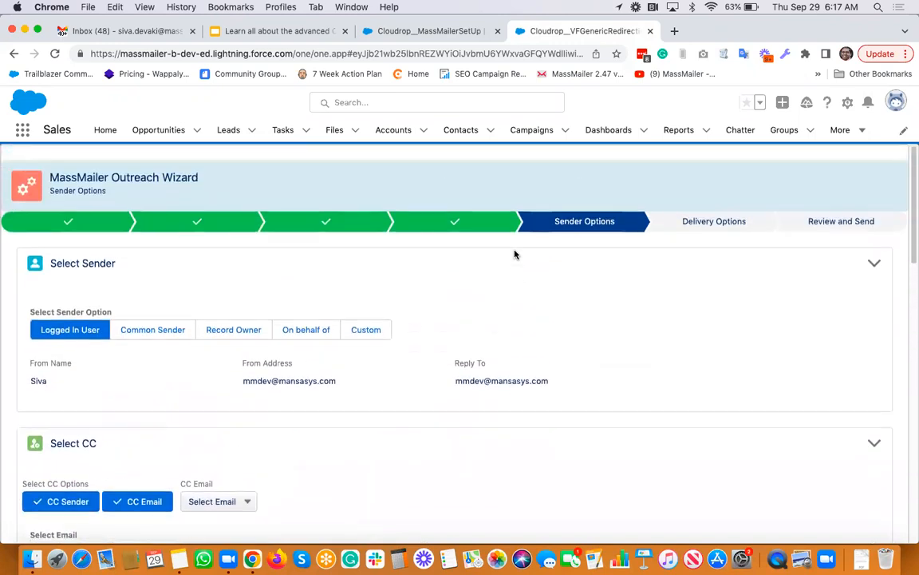
scroll(515, 255, "down", 2)
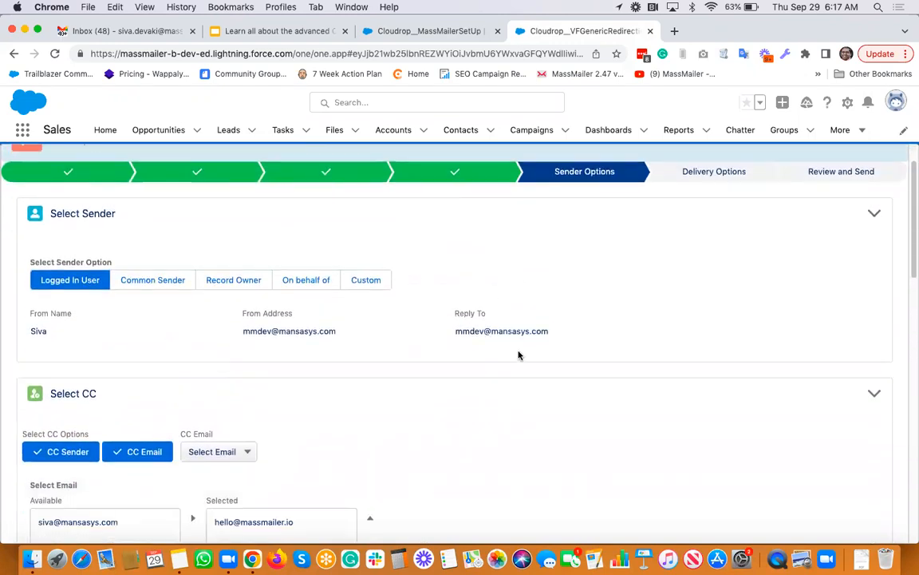
scroll(518, 355, "down", 5)
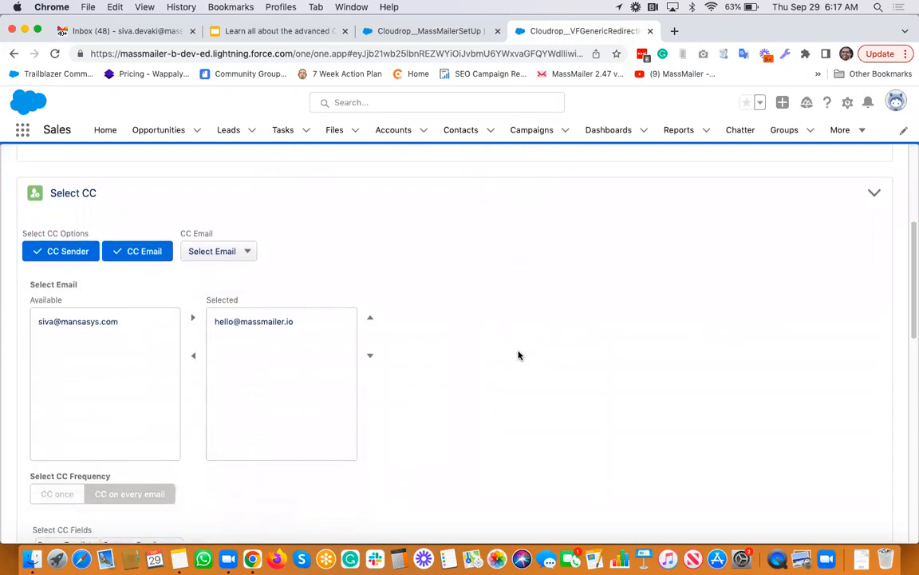
scroll(519, 355, "down", 1)
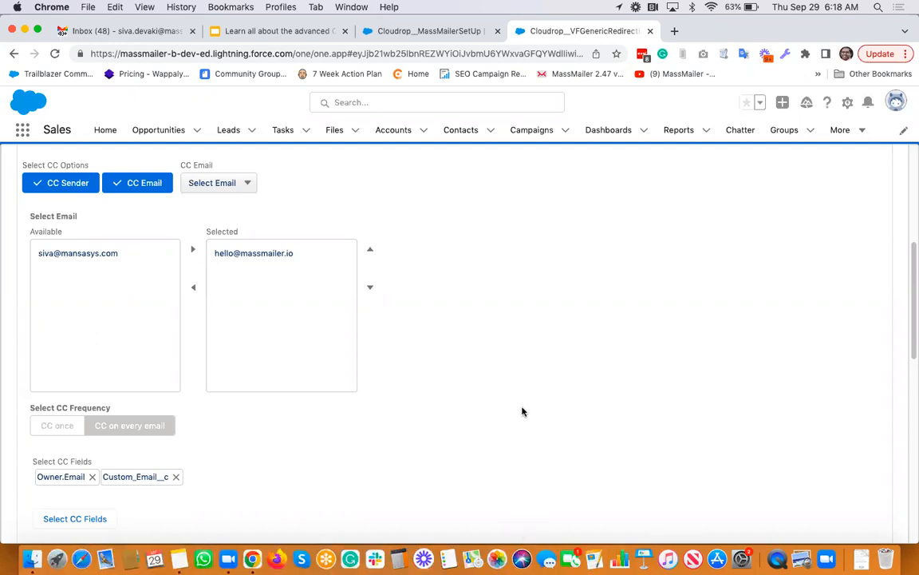
Present slide 5, 'We are here to help!', as a full-screen slideshow in Google Slides
left_click(297, 33)
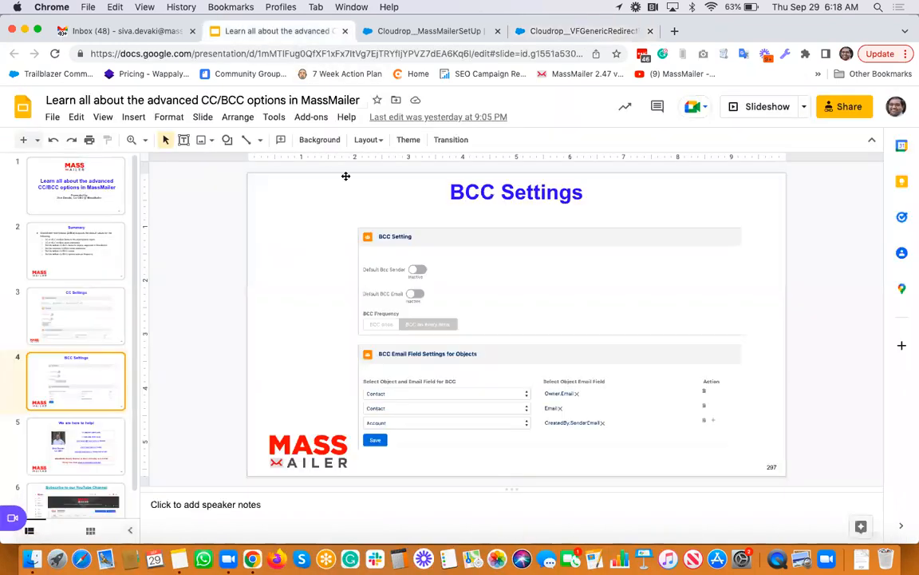
left_click(82, 437)
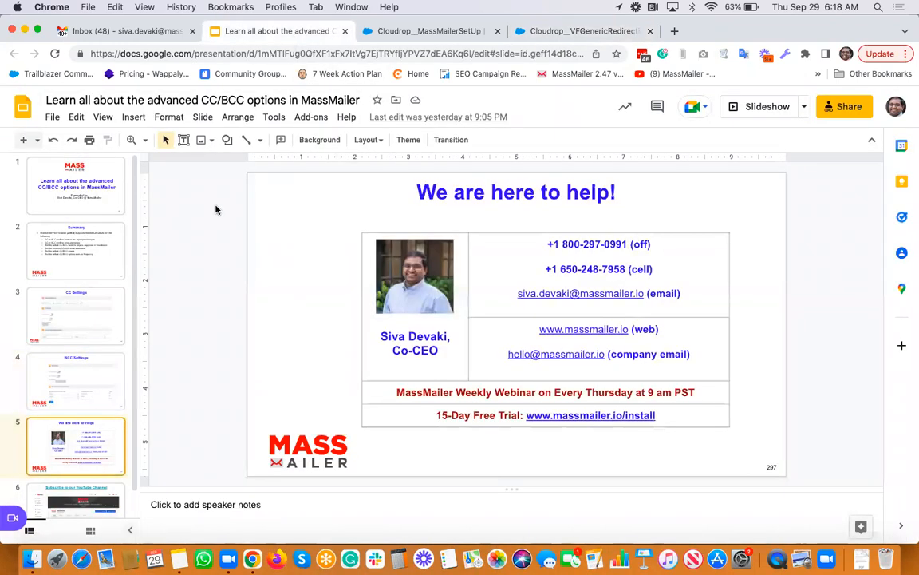
left_click(102, 116)
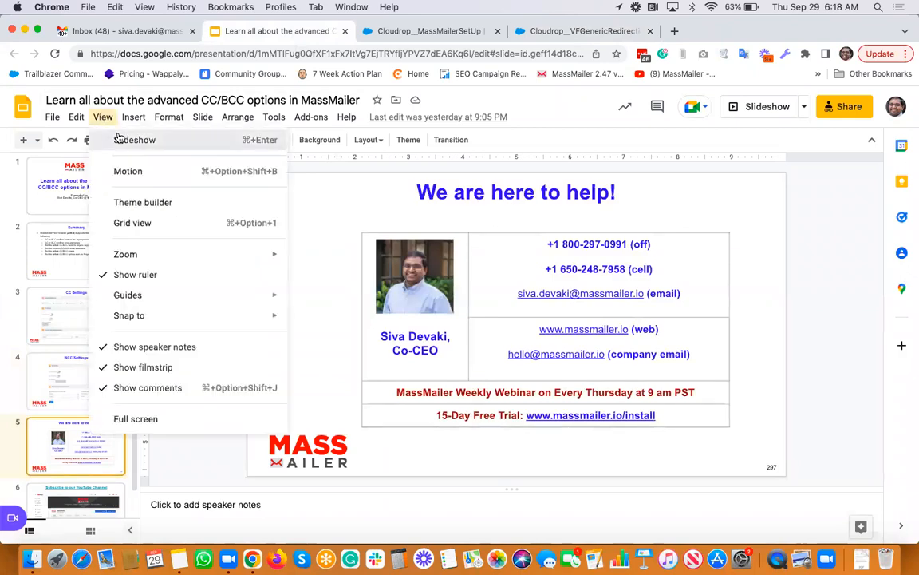
left_click(119, 139)
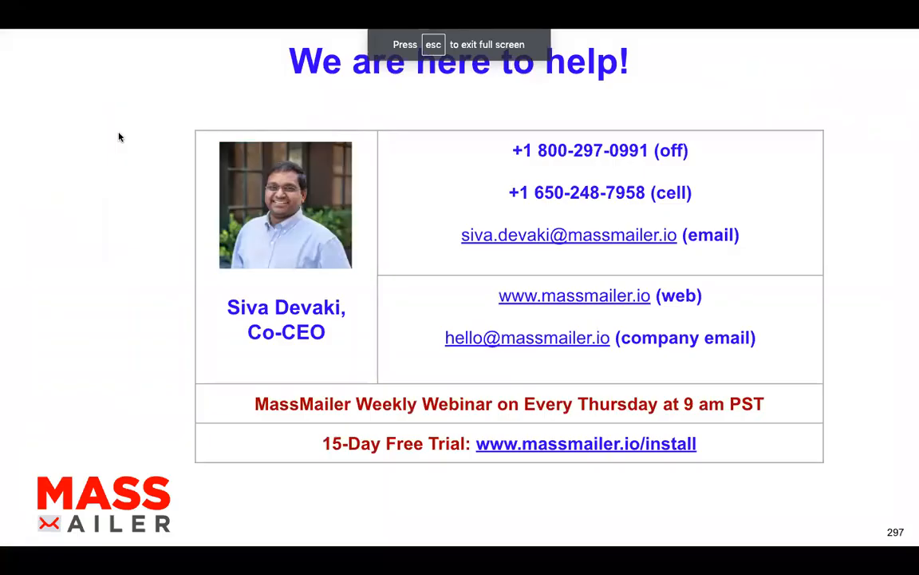